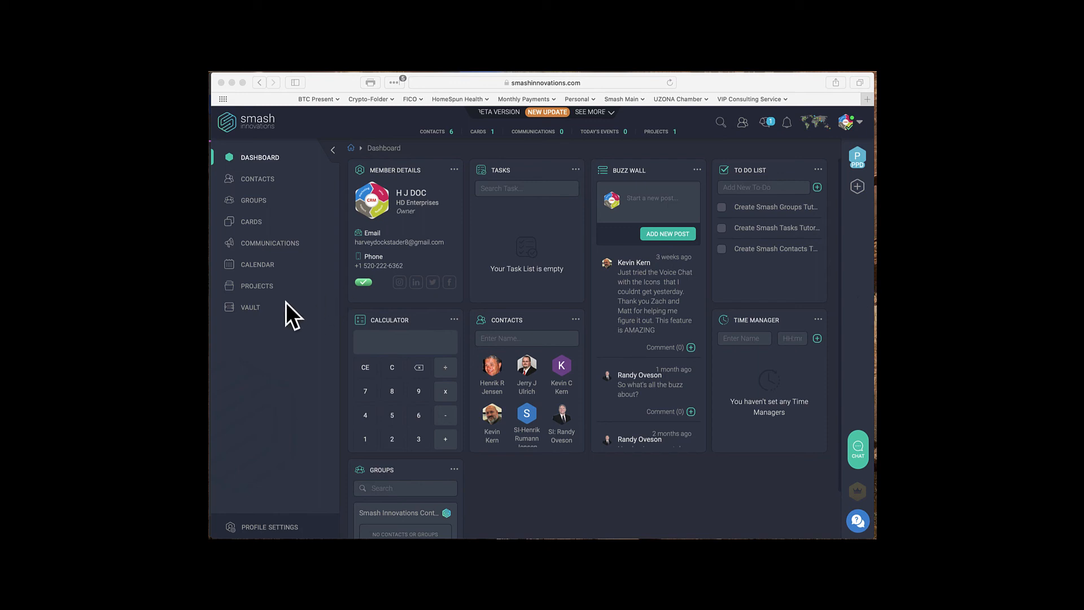
Open the Calendar page, showing June 2020 in month view.
left_click(252, 265)
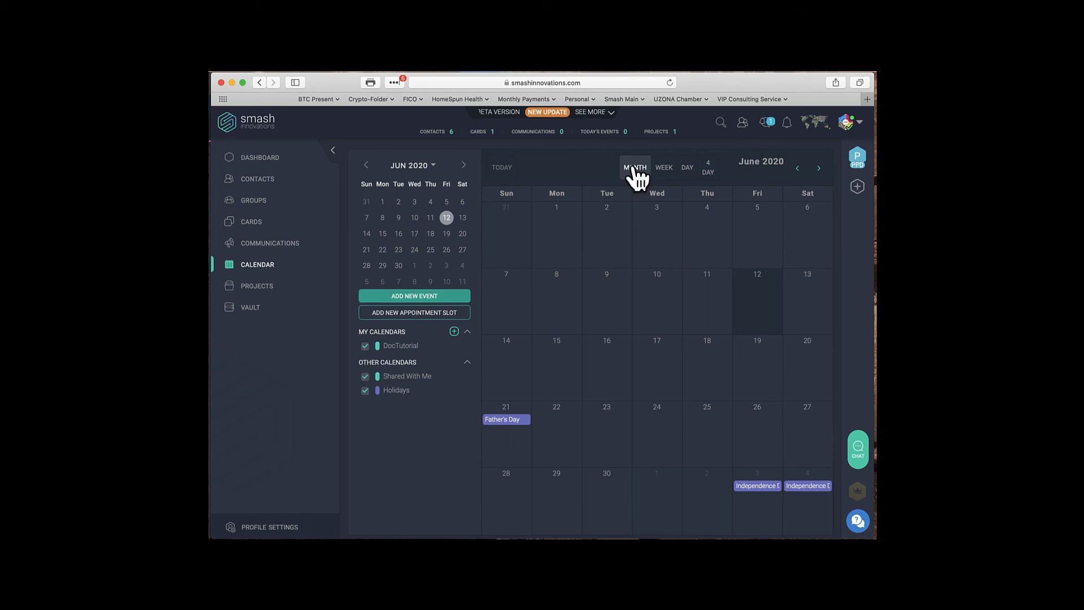
Toggle the calendar through week and day views, ending on the Jun 7–13, 2020 week.
left_click(665, 167)
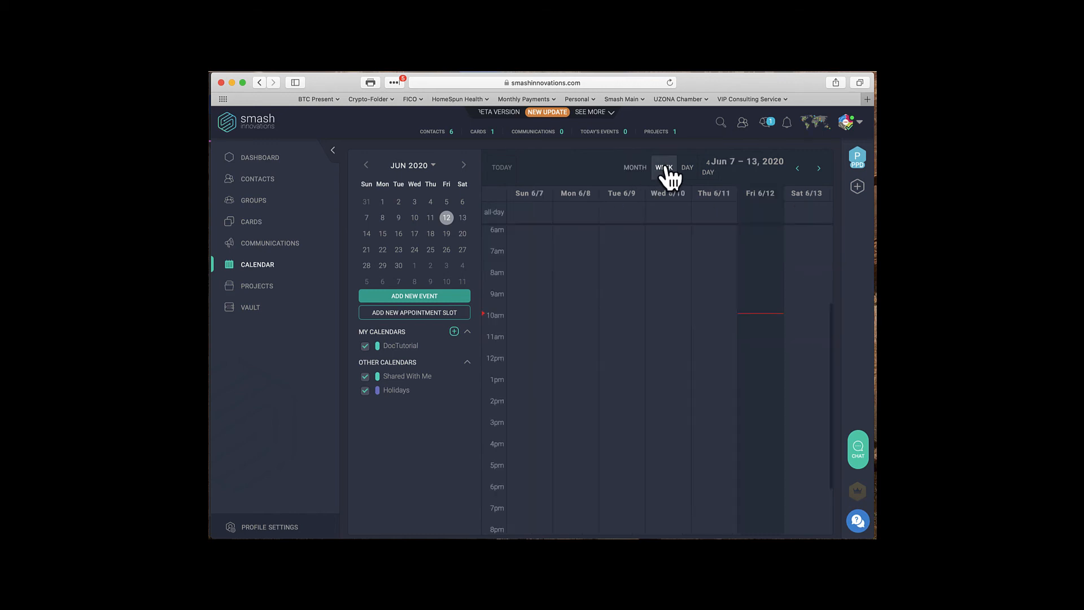
left_click(686, 167)
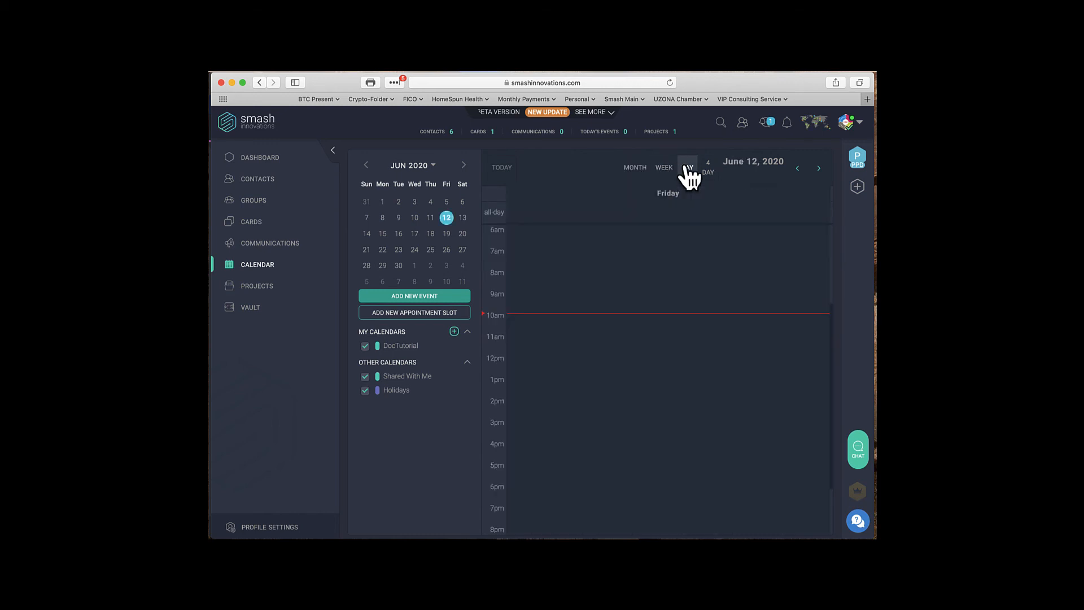
left_click(664, 168)
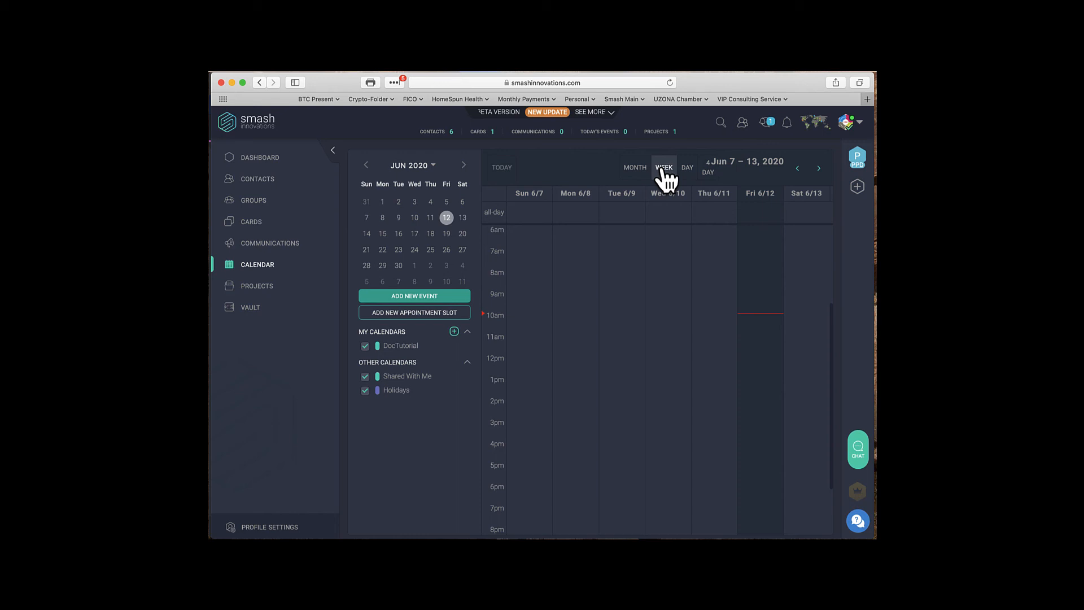
Start a new event titled 'Dentist Appointment' beginning 6/15/2020 at 11:00 AM.
left_click(398, 297)
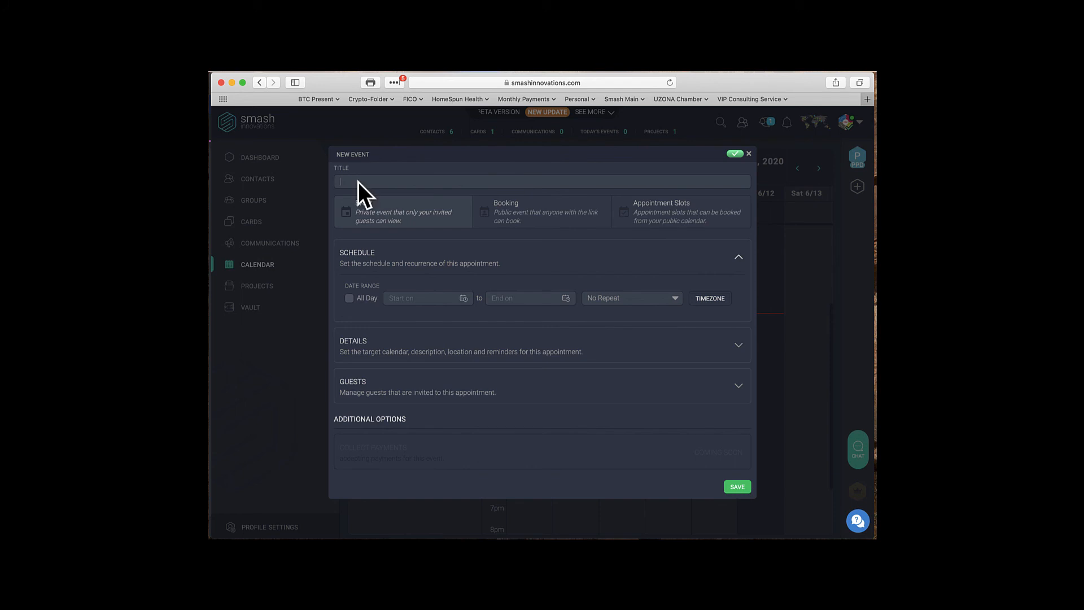
type("Dentist Appointment")
left_click(415, 298)
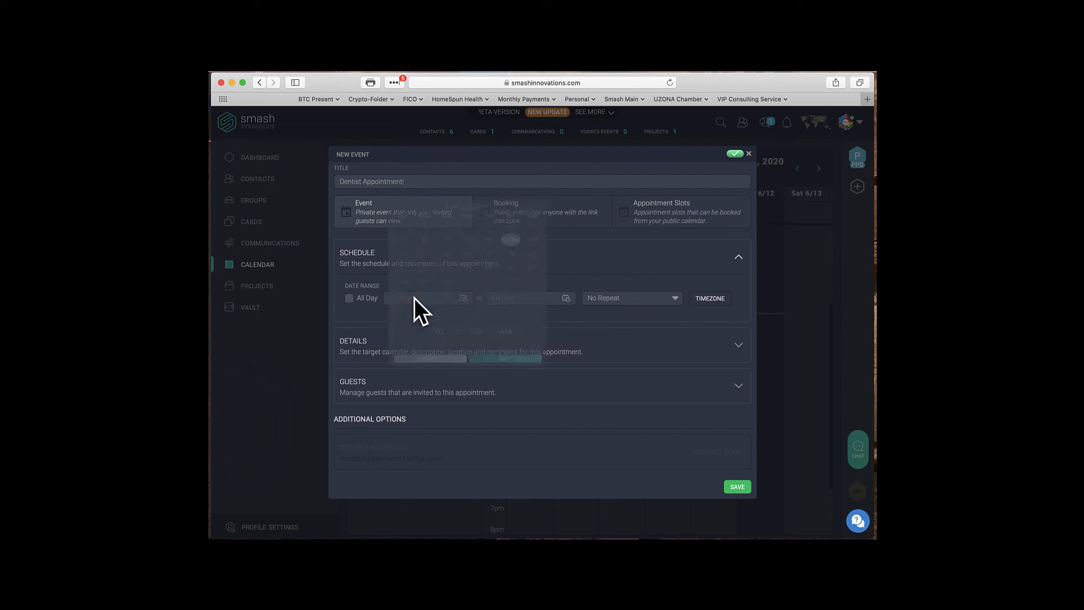
left_click(426, 284)
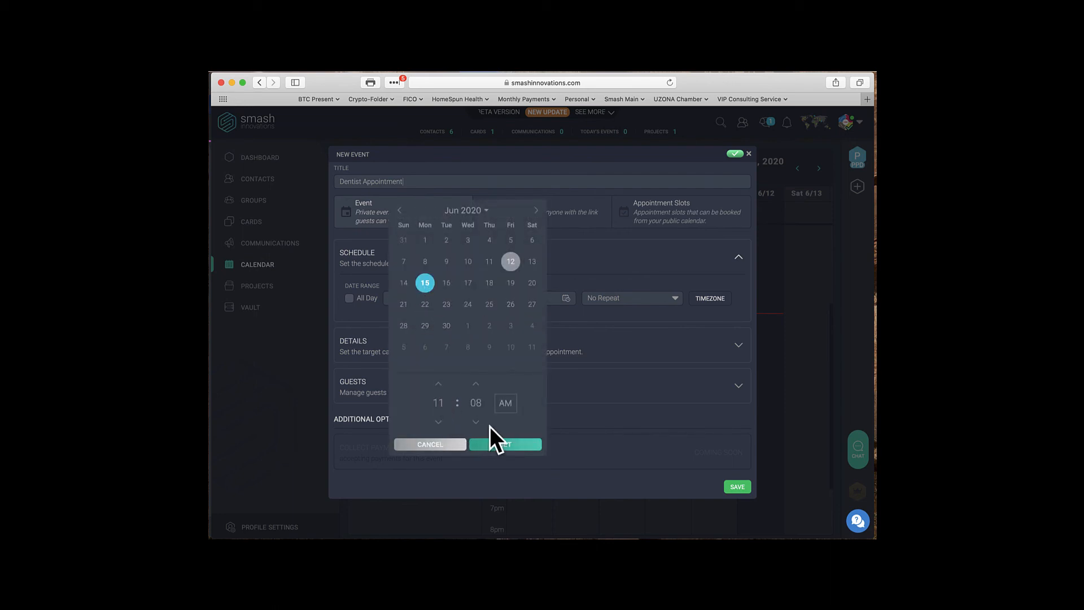
left_click(492, 444)
Set the event's end time to 12:30 PM and bring up its timezone settings.
left_click(537, 299)
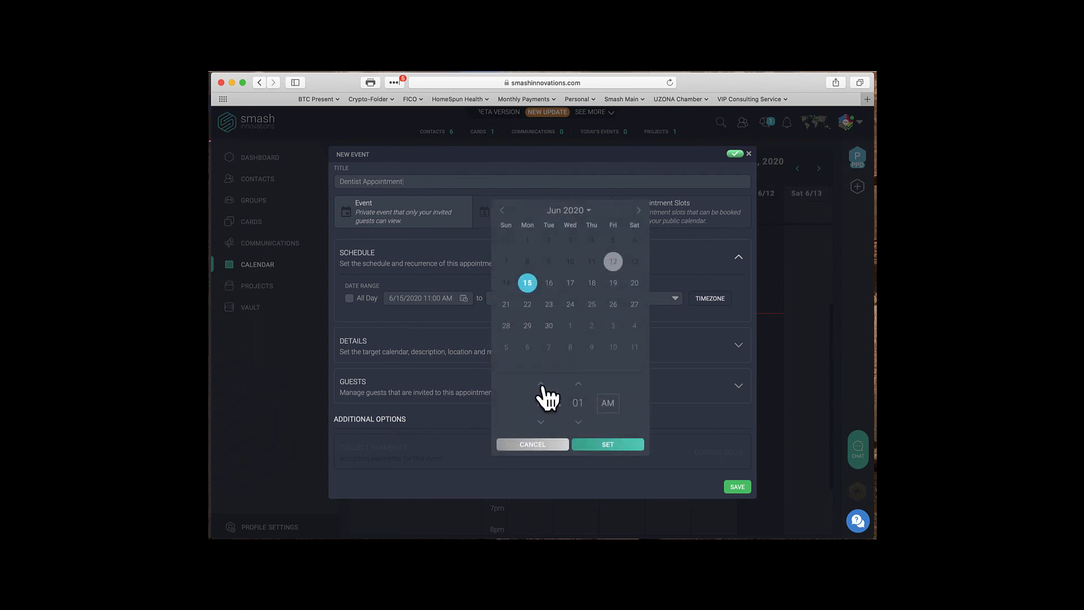
left_click(541, 385)
double_click(580, 404)
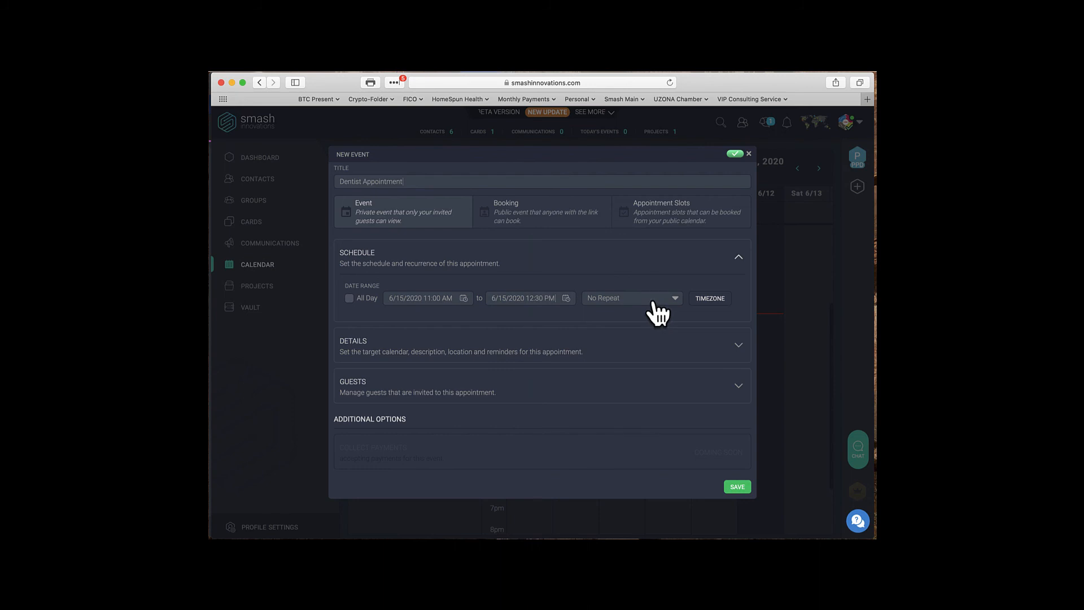
left_click(709, 298)
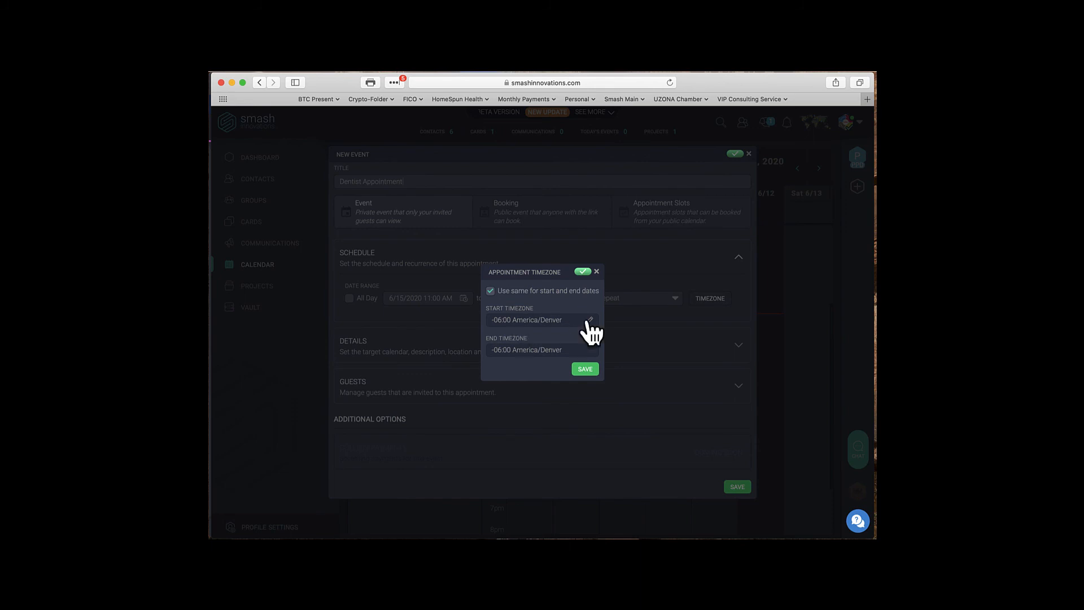
Keep the America/Denver timezone and give the event a fully saturated blue colour.
left_click(585, 370)
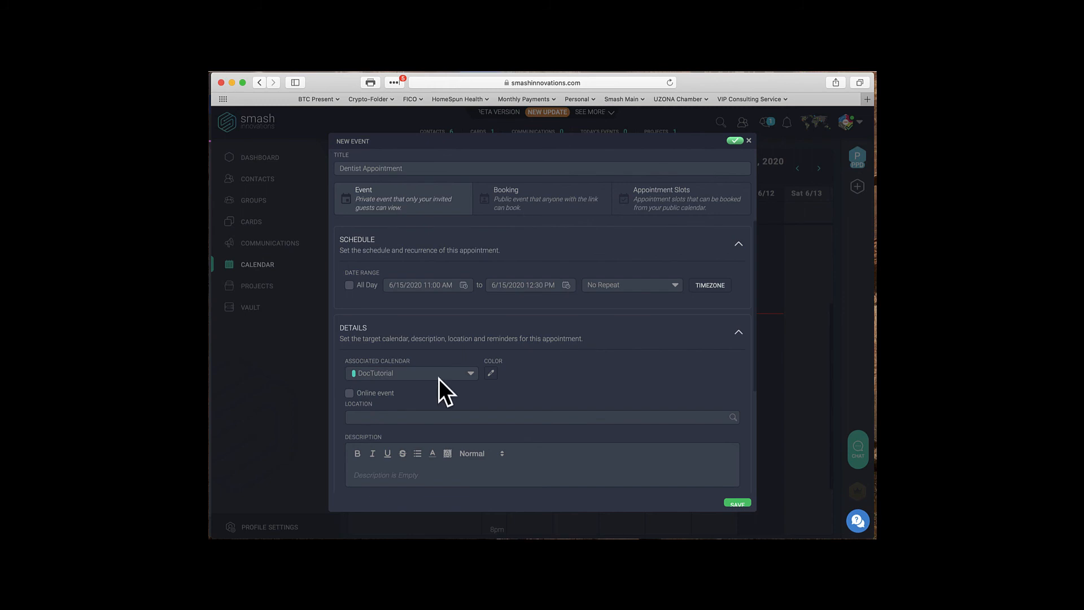
left_click(491, 374)
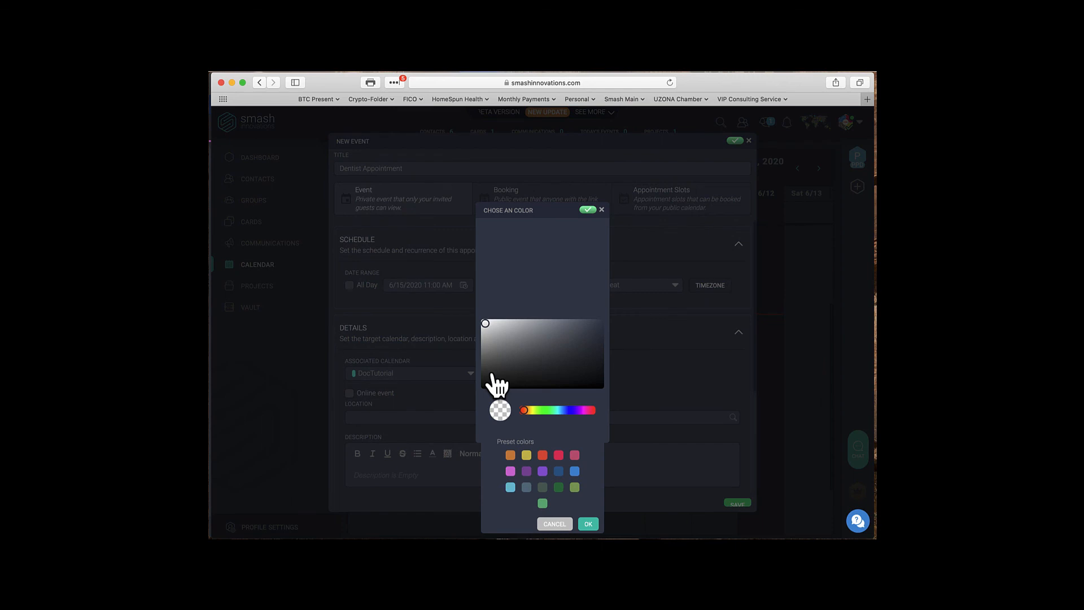
left_click(565, 410)
left_click(597, 324)
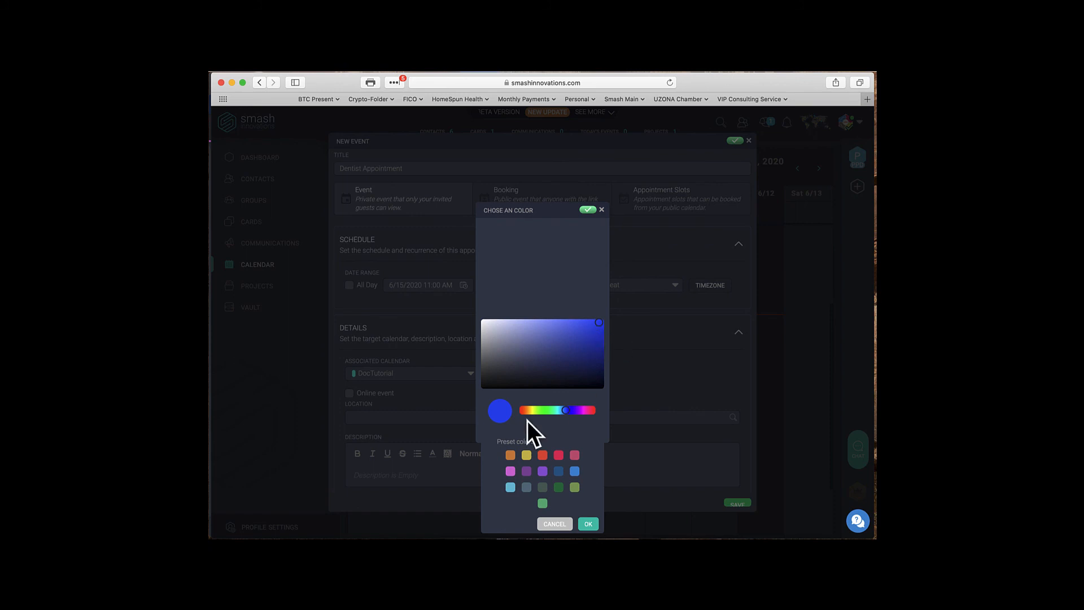
left_click(588, 524)
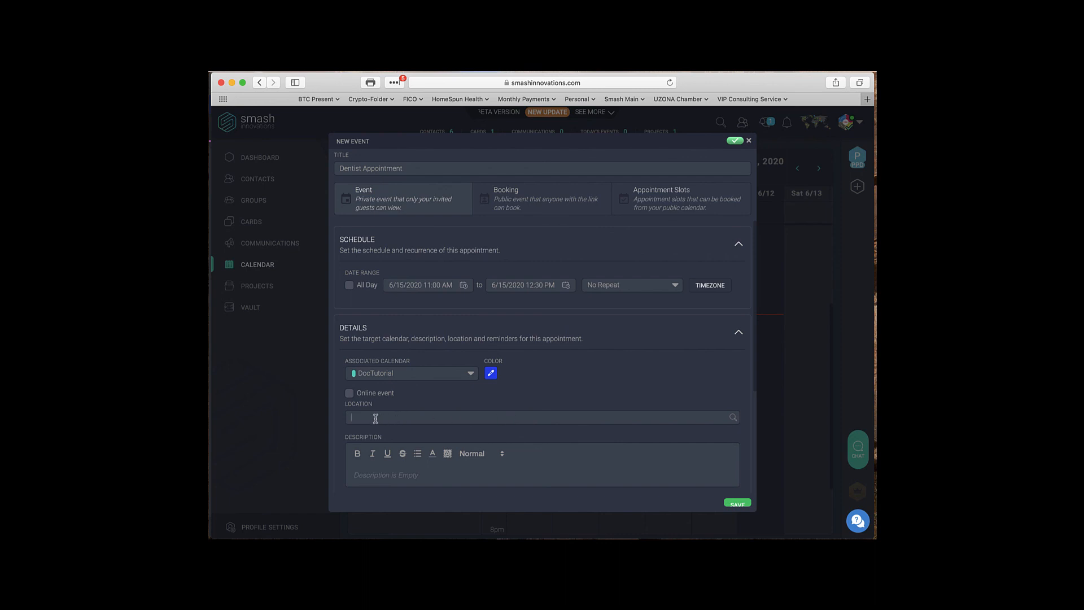
Paste the location address, add the description 'Dentest Appointment', and save the event.
type("123 Anywhere Street STE 5. Lehi, Utah")
left_click(376, 472)
type("Dentest Appointment")
left_click(736, 503)
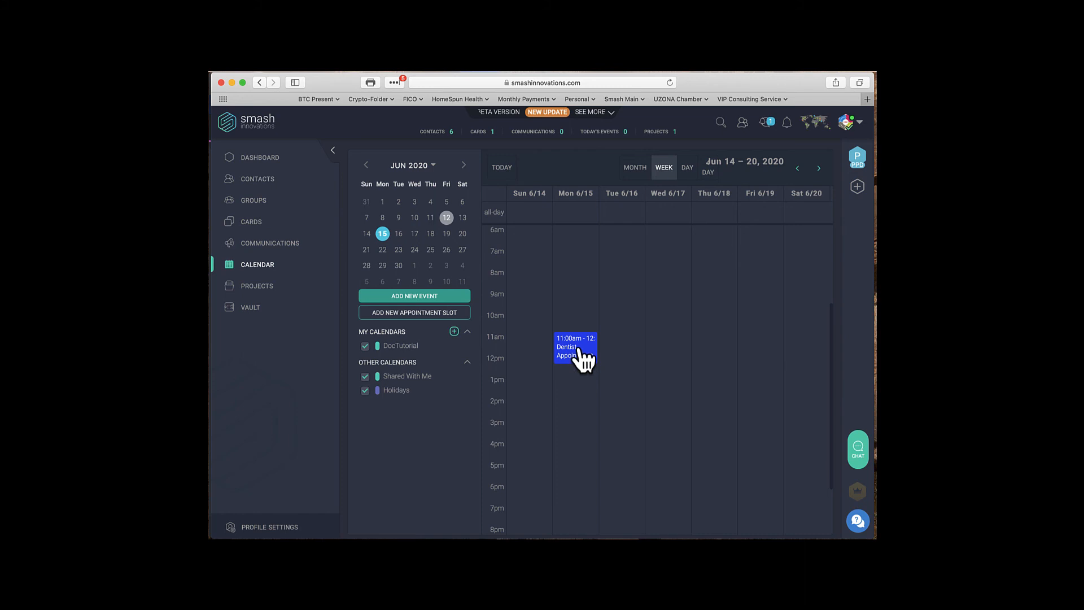
View the blue Dentist Appointment details on Mon 6/15 at 11:00am, then close them.
left_click(583, 360)
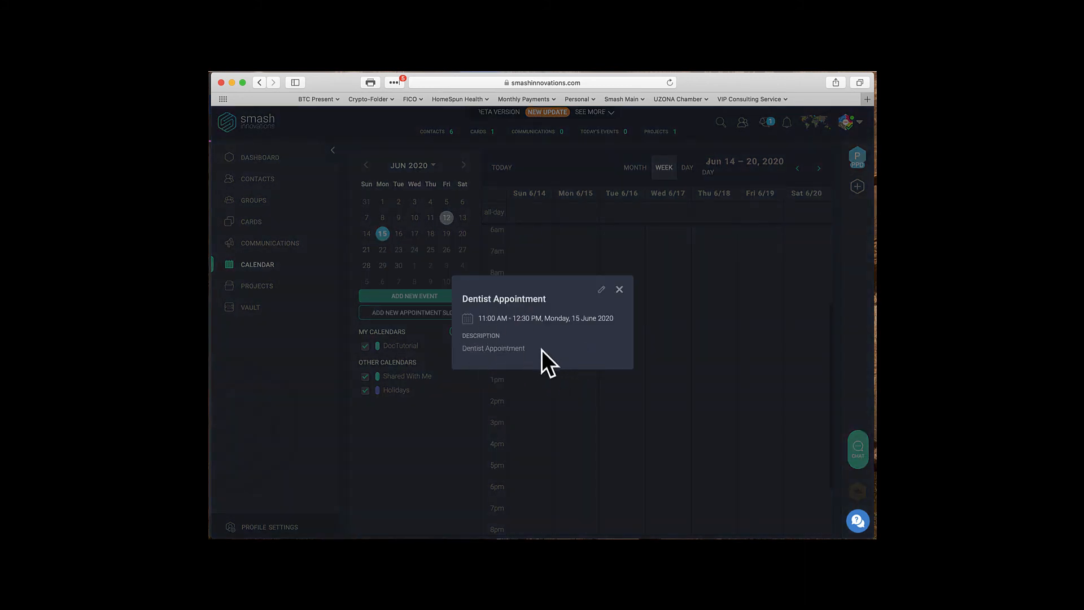
left_click(620, 289)
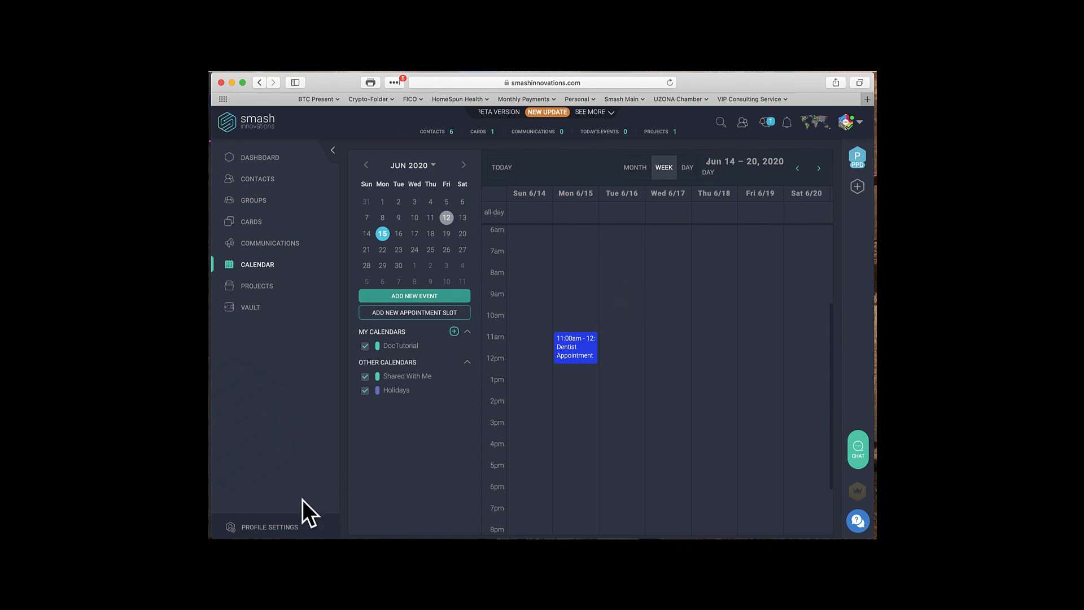
Go to Profile Settings to link a Google account under Connections.
left_click(261, 528)
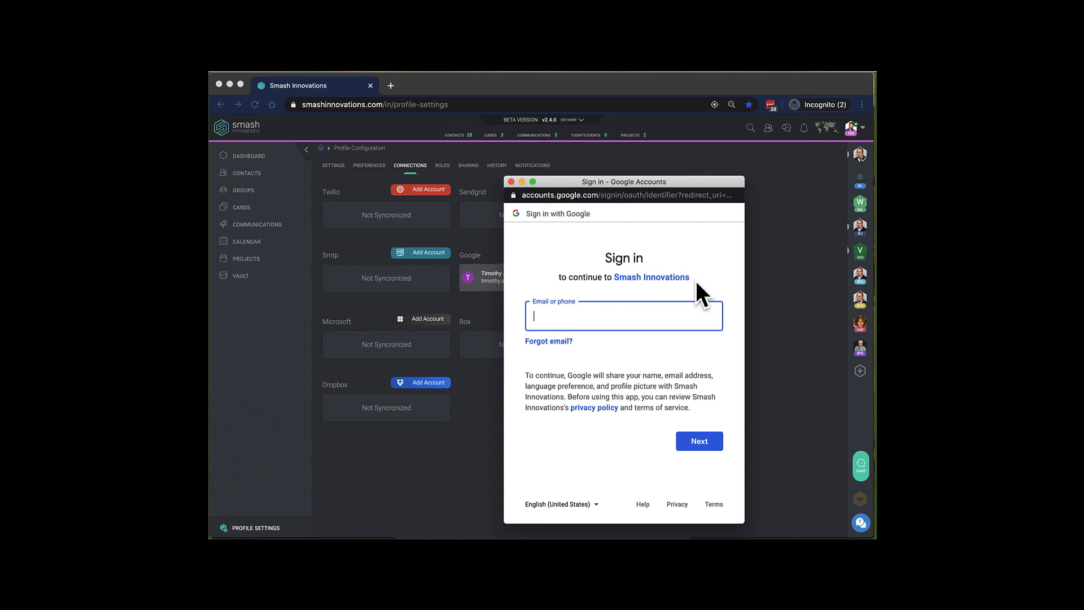
Sign in to Google with the account's e-mail and saved password.
key("super+v")
left_click(697, 439)
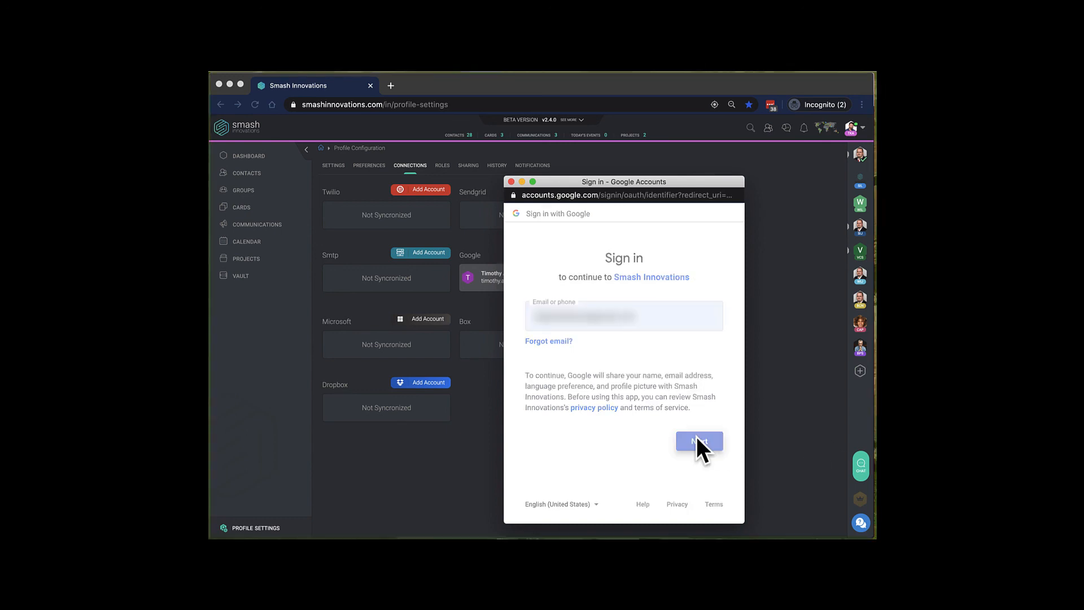
left_click(699, 327)
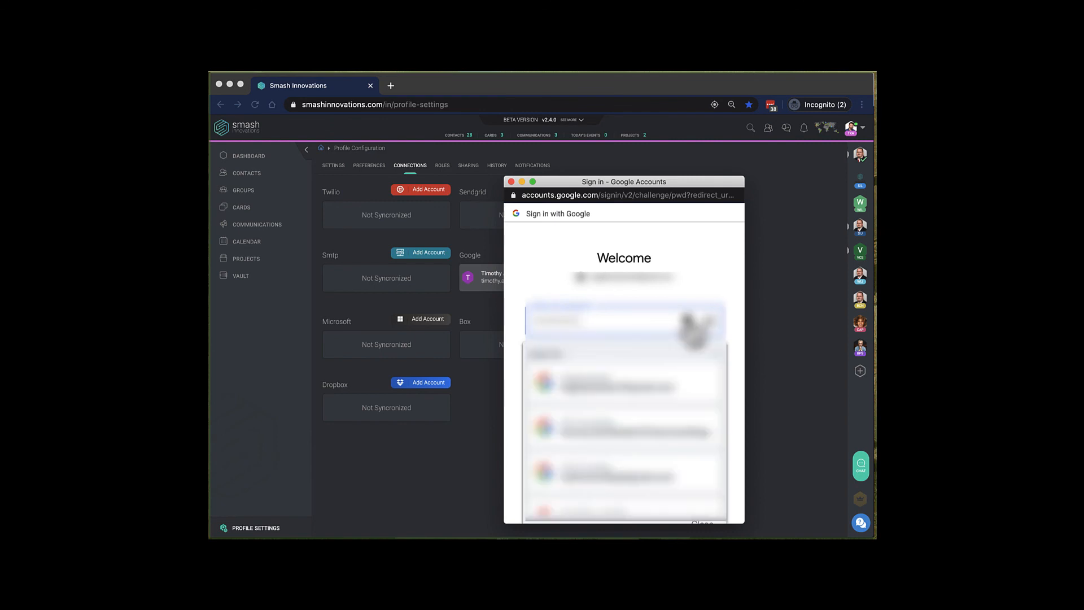
left_click(597, 384)
left_click(699, 431)
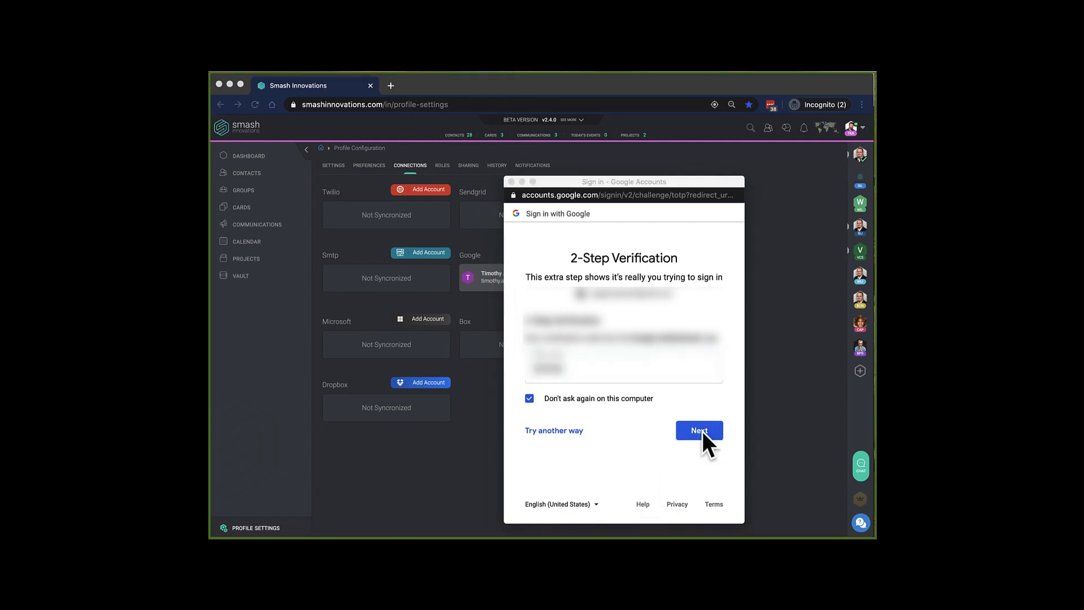
Submit the 2-Step verification code and allow Smash Innovations access to the account.
left_click(702, 431)
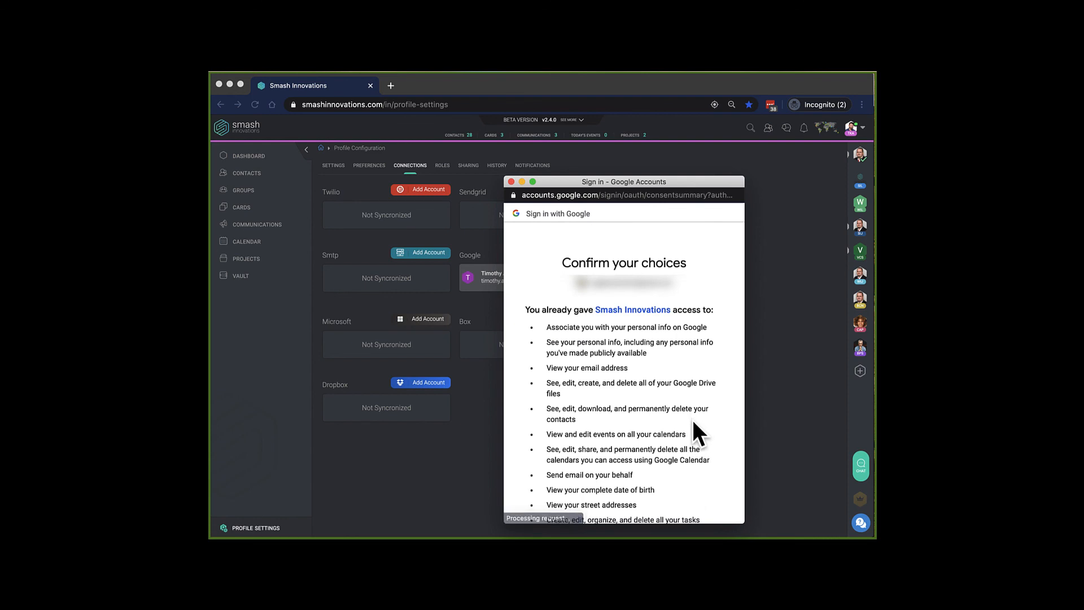
scroll(691, 418, "down", 5)
scroll(691, 419, "down", 1)
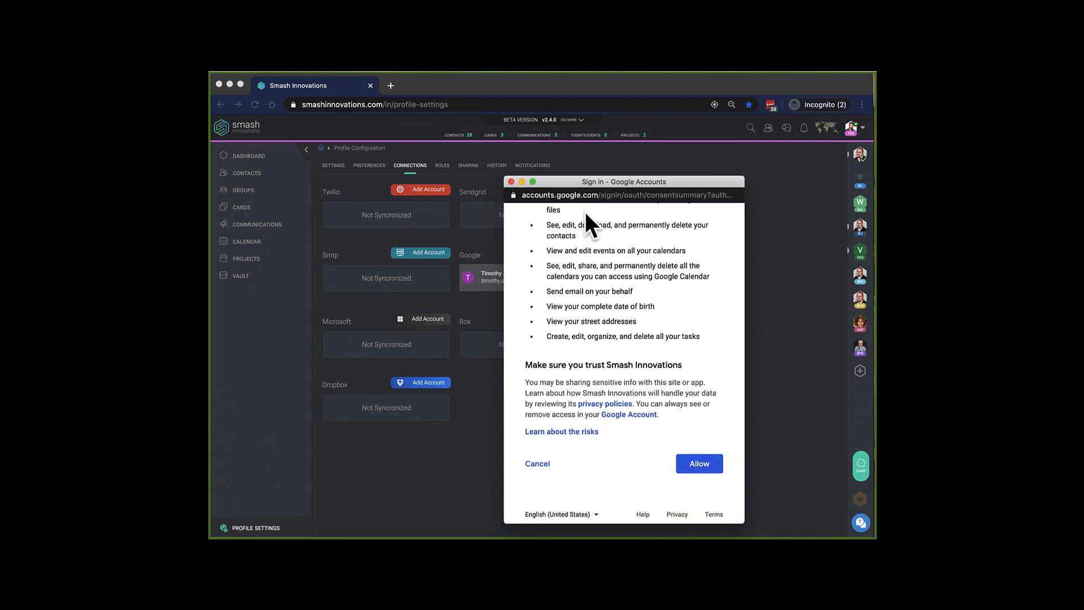
left_click(698, 458)
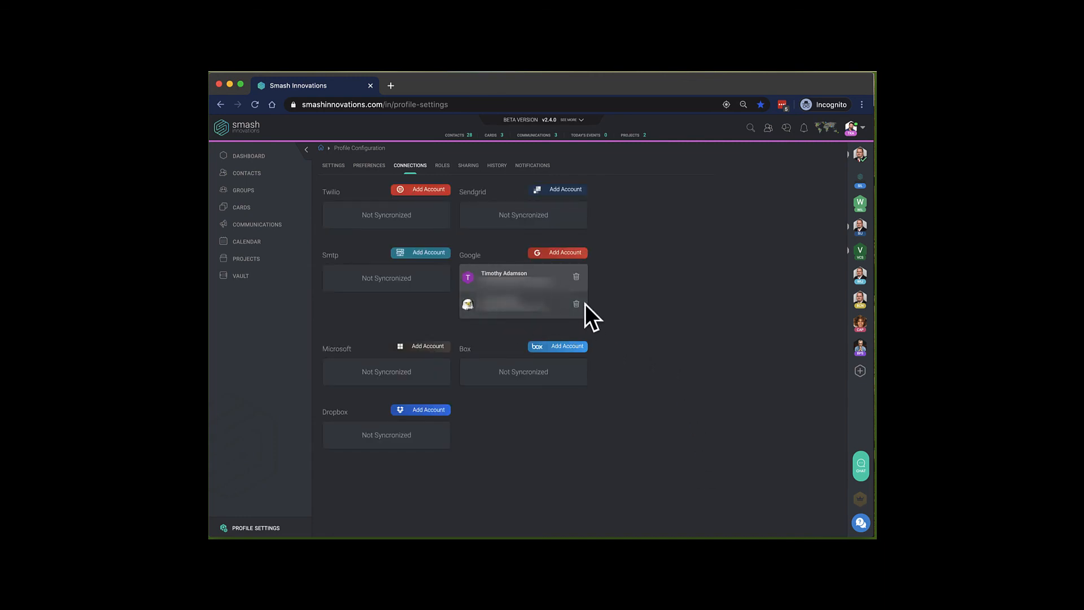
Check the linked Google account under Connections, cancel its deletion prompt, and return to the calendar.
left_click(245, 240)
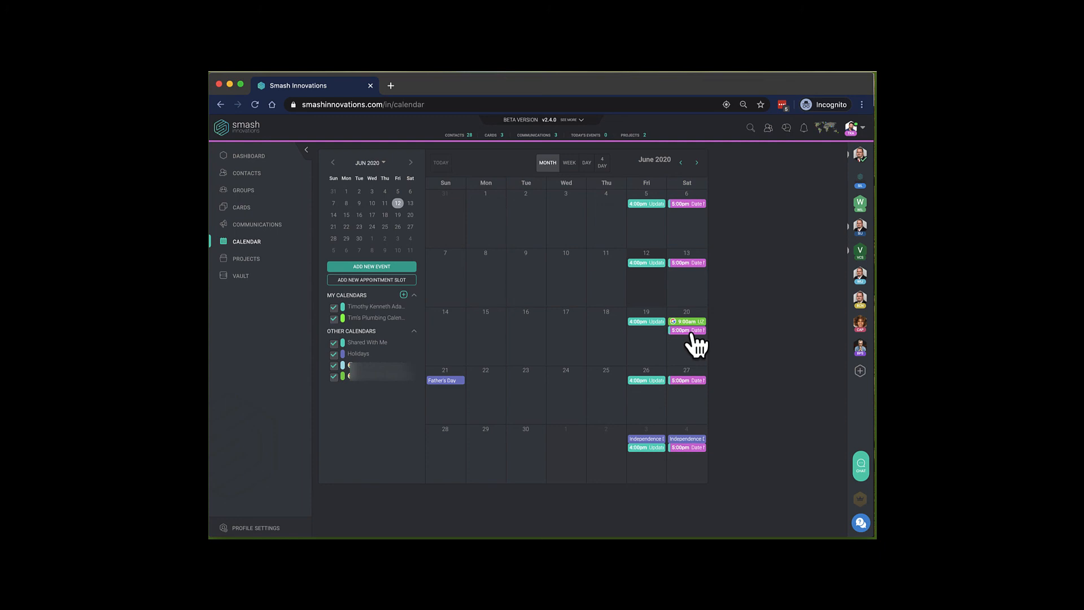
left_click(252, 529)
left_click(412, 167)
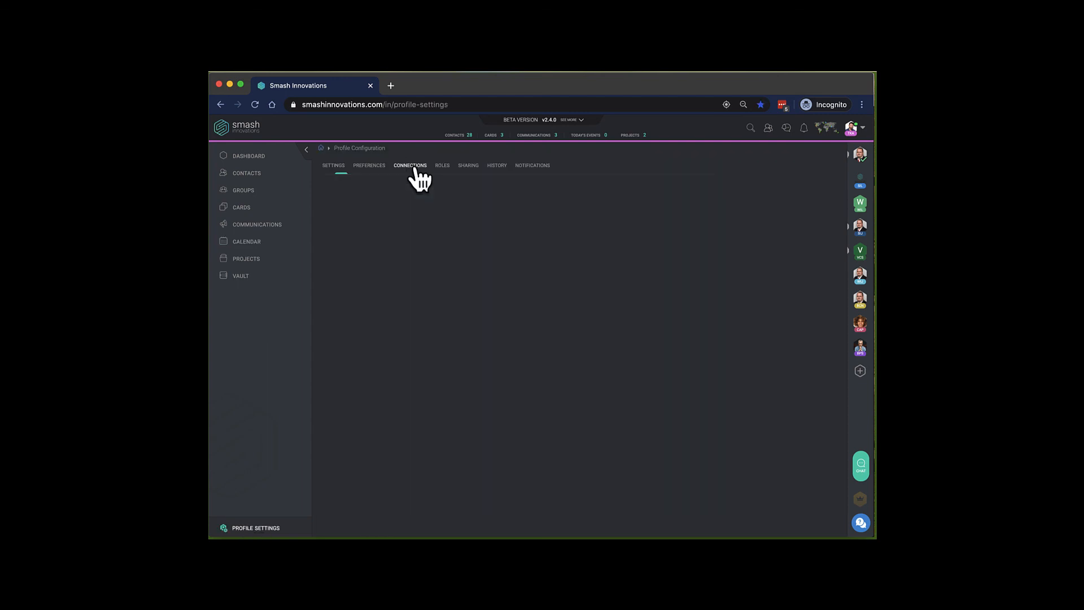
left_click(578, 308)
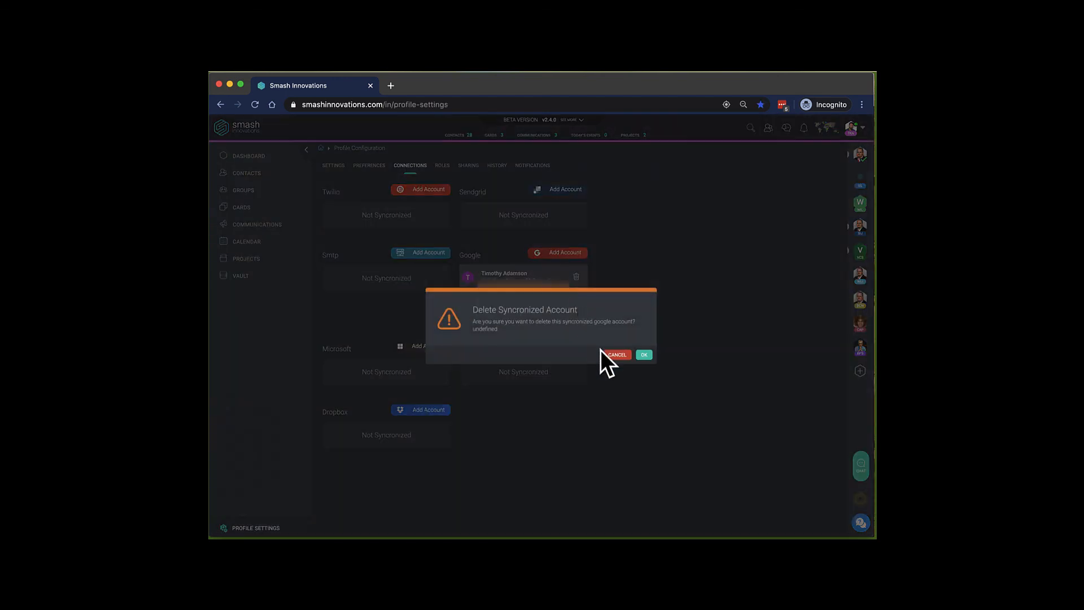
left_click(644, 355)
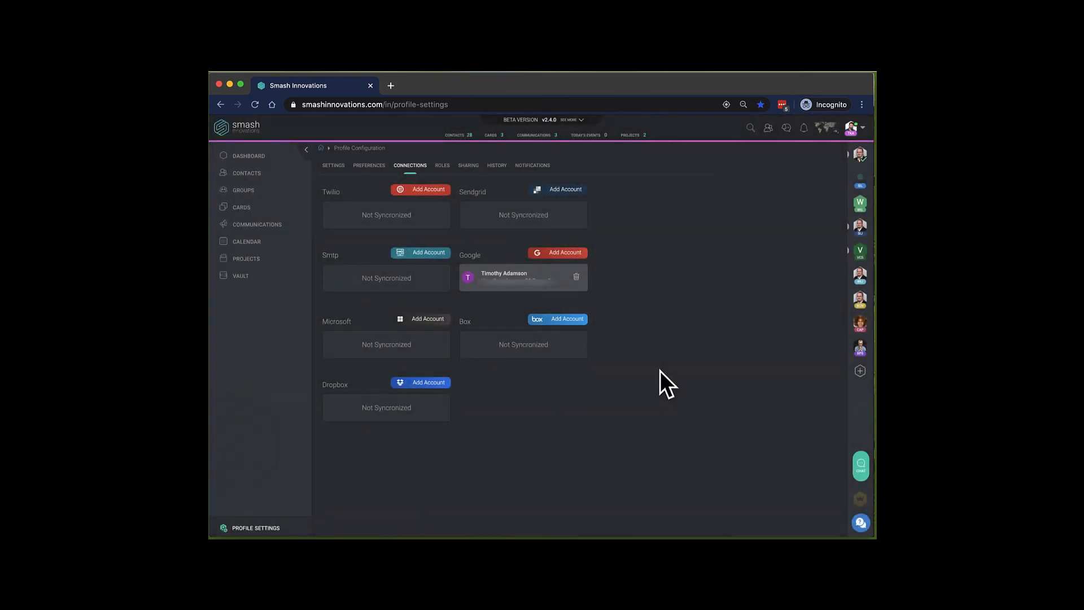
left_click(249, 243)
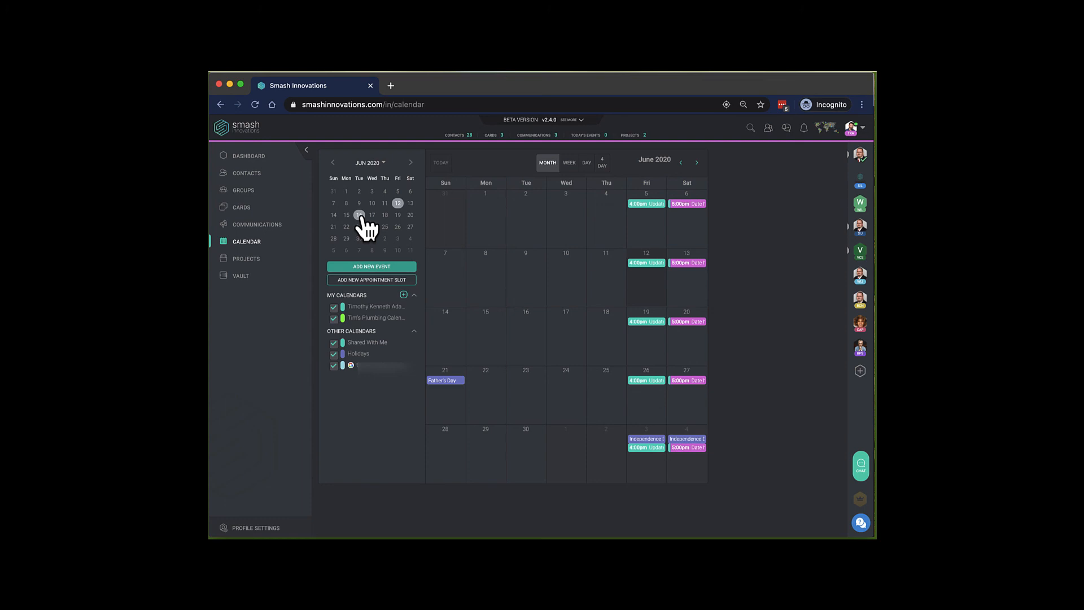
Start a new appointment slot titled 'Meet With Timothy'.
left_click(370, 280)
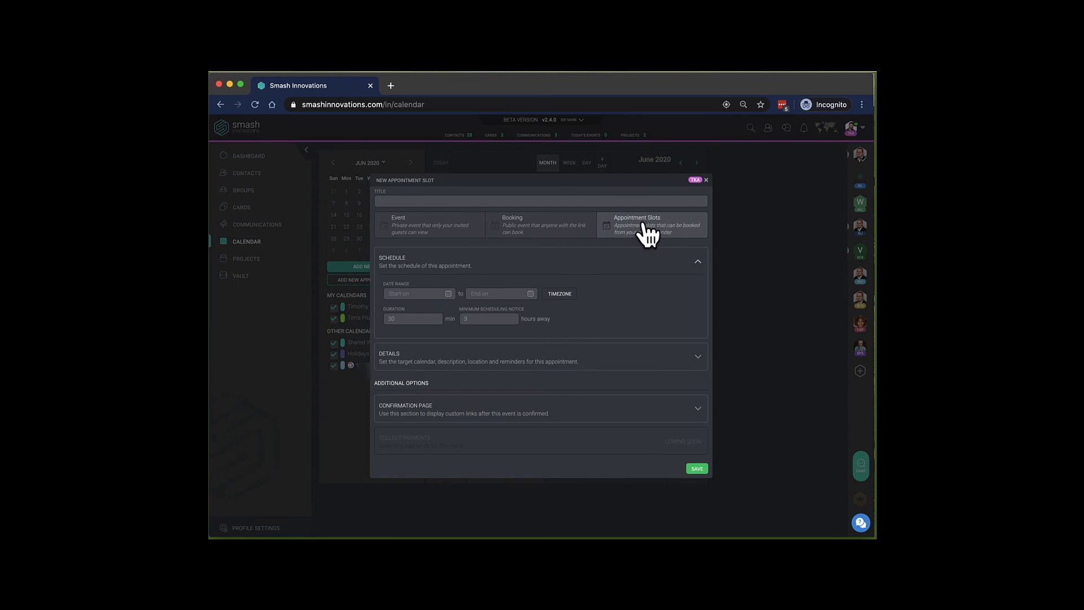
left_click(406, 201)
type("Meet With tim")
key("BackSpace")
key("BackSpace")
key("BackSpace")
type("mothy")
Set the slot's start date to June 15, 2020 and advance the end date toward August 2020.
left_click(421, 294)
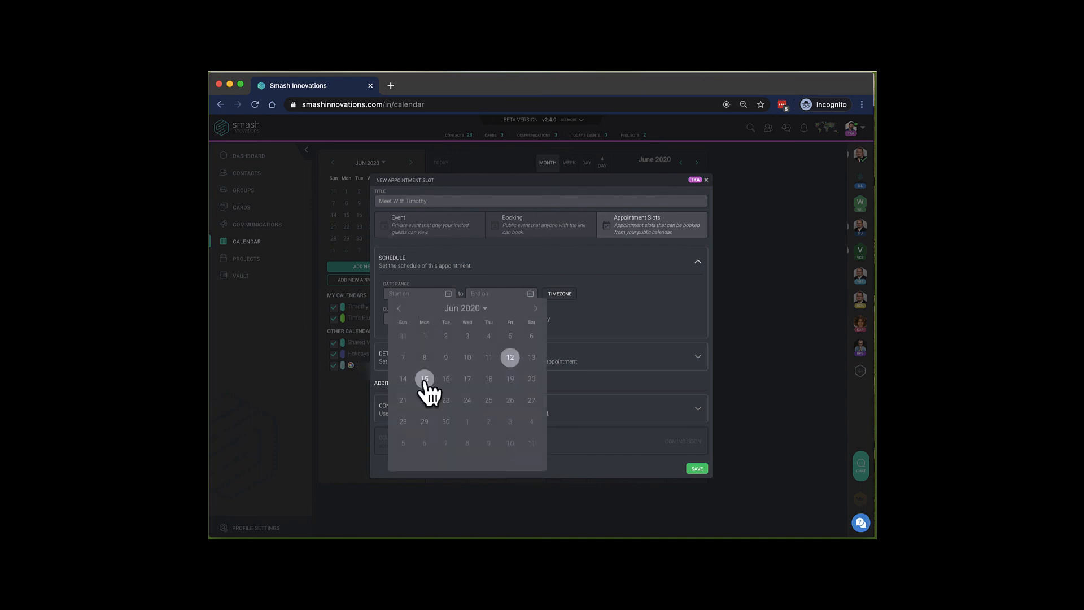
left_click(424, 378)
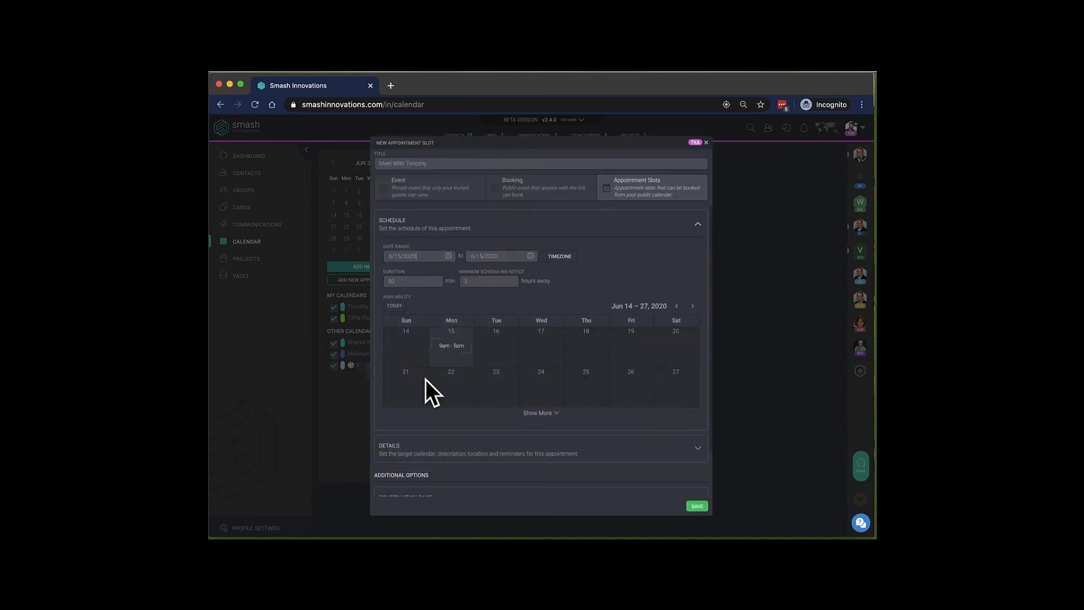
left_click(510, 254)
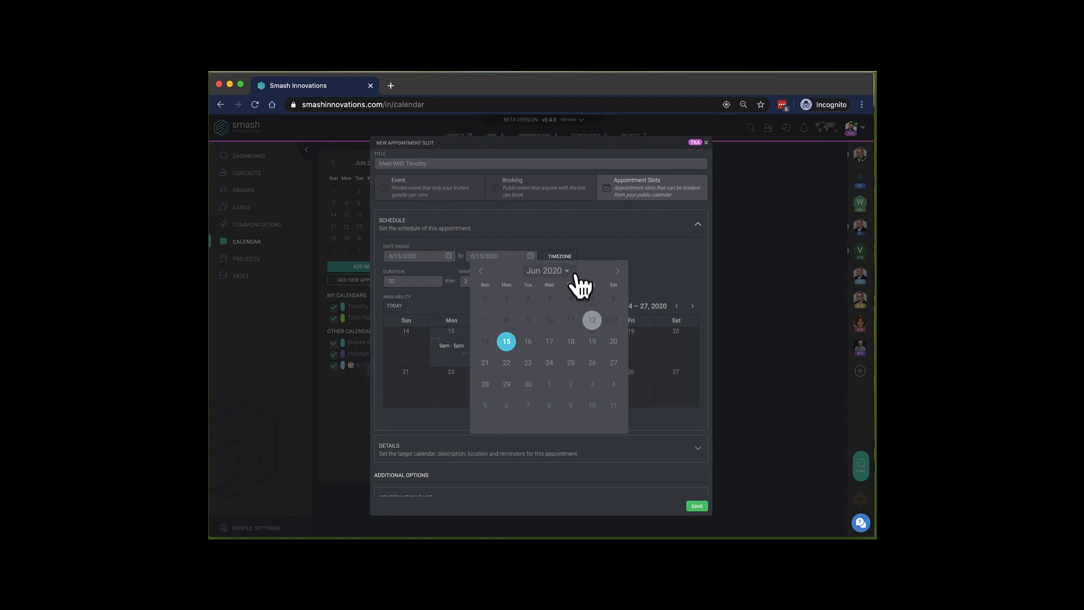
left_click(617, 272)
left_click(617, 272)
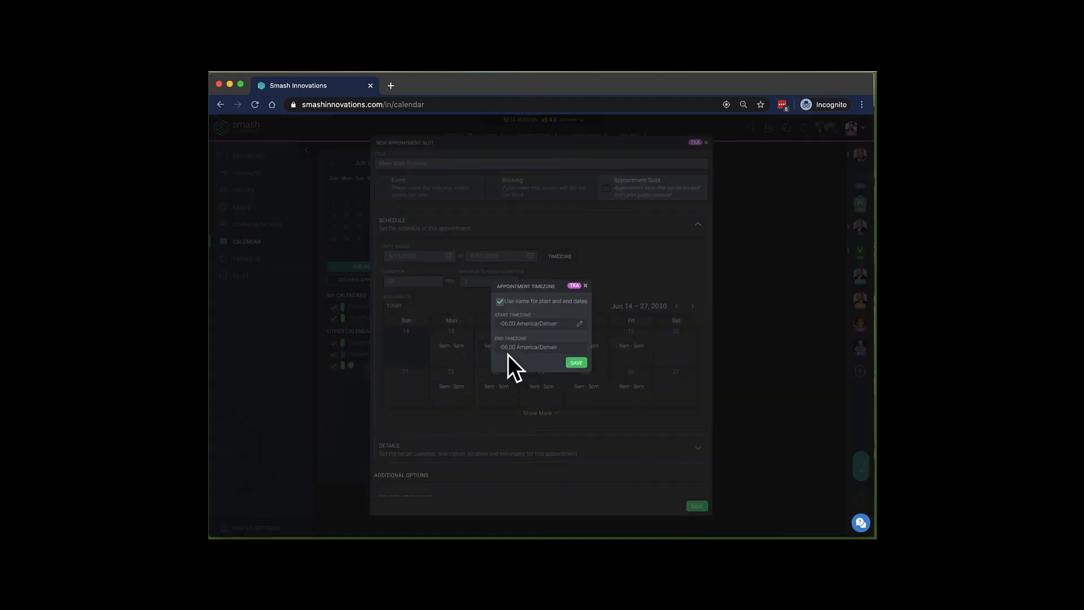
Save the appointment slot's timezone as America/Denver.
left_click(576, 363)
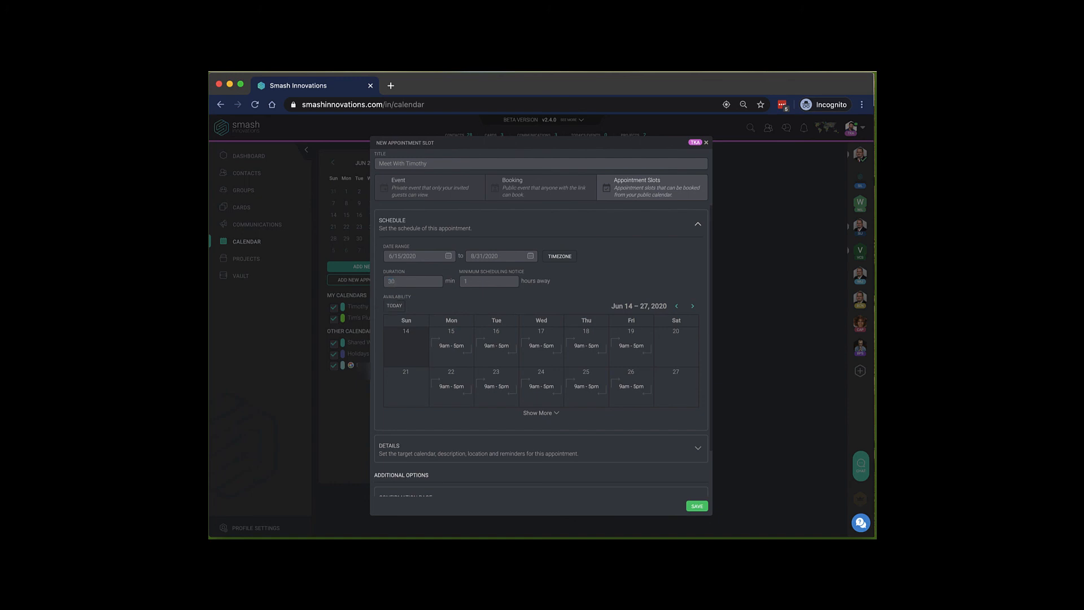
Edit Monday's hours, adding intervals starting 10:30 AM, 11:30 AM and 1:00–1:30 PM.
left_click(455, 348)
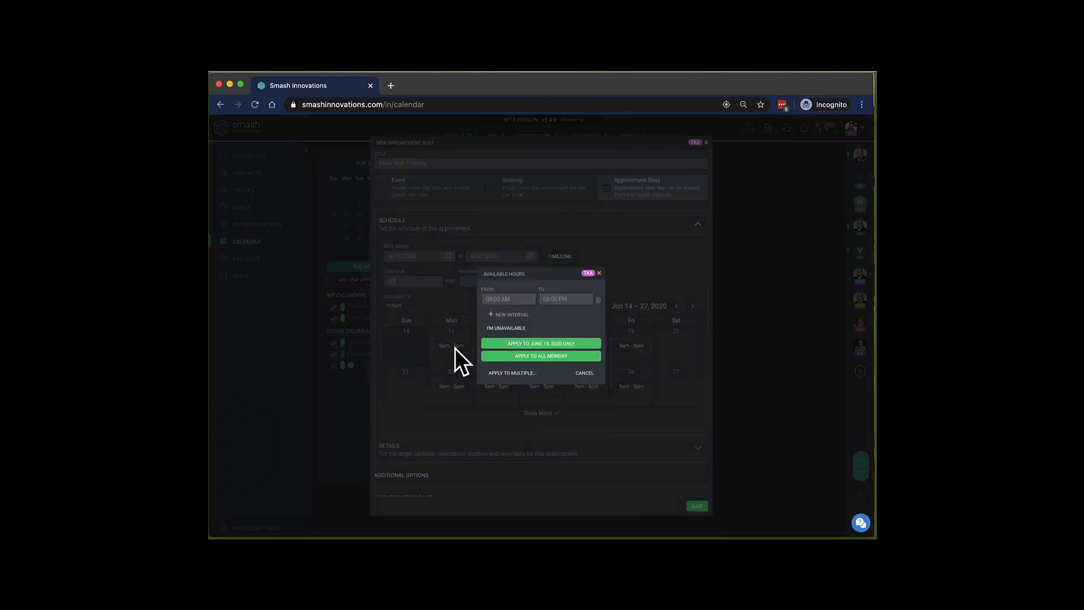
left_click(500, 298)
left_click(500, 315)
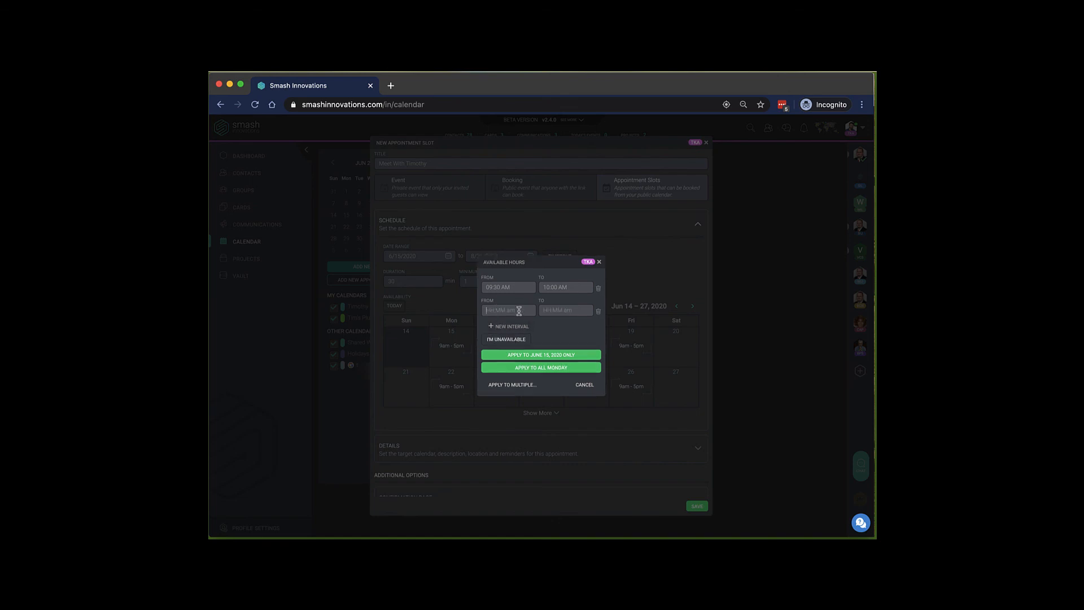
type("10:30 AM")
left_click(506, 327)
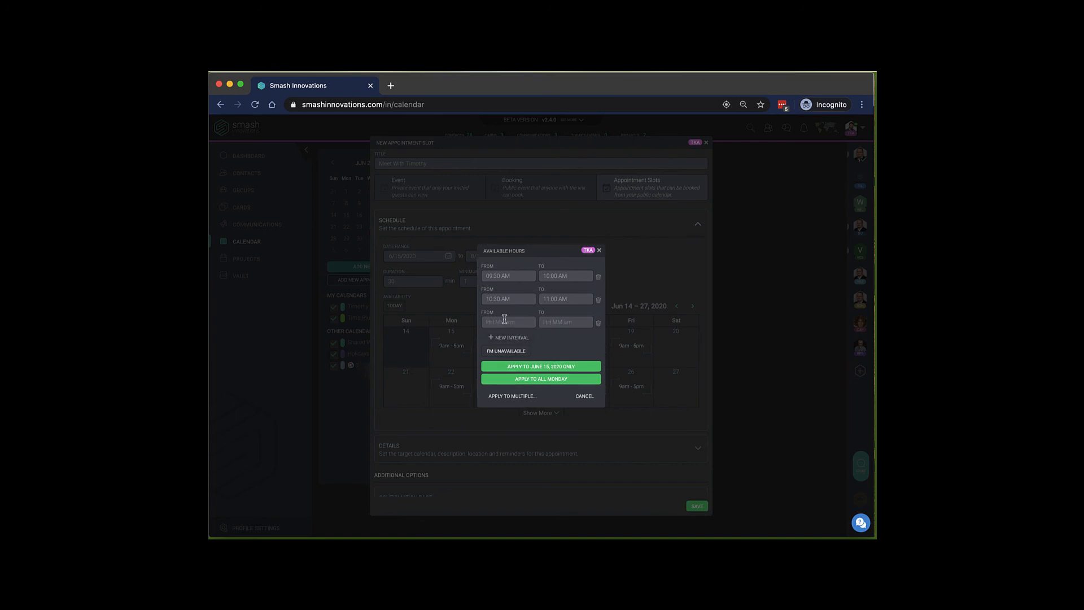
left_click(504, 321)
type("11:30 AM")
left_click(511, 337)
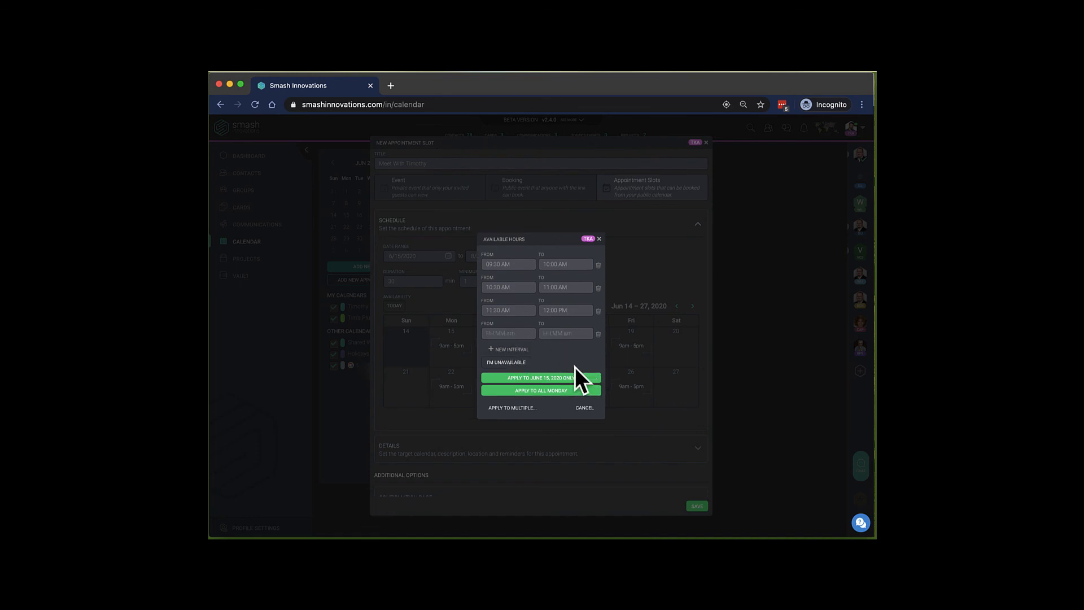
left_click(504, 334)
type("1:00 PM")
left_click(560, 334)
type("1:30 PM")
Add Monday intervals 2:00–2:30 PM, 3:00 PM and 4:30–5:00 PM, then apply them to all Mondays.
left_click(510, 349)
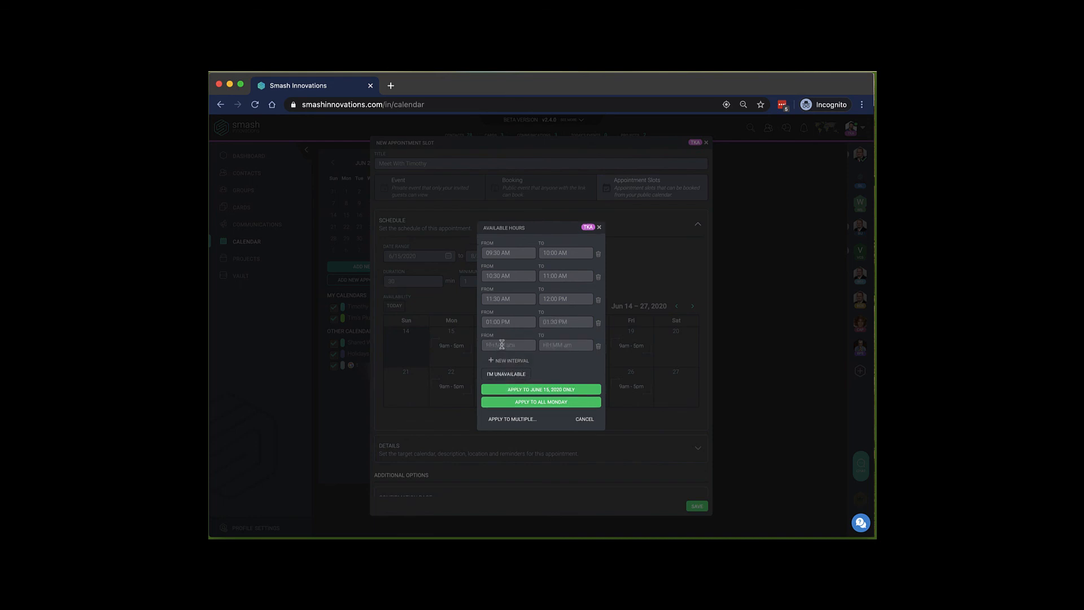
left_click(500, 343)
type("2:00 PM")
left_click(553, 345)
type("2:30 PM")
left_click(504, 361)
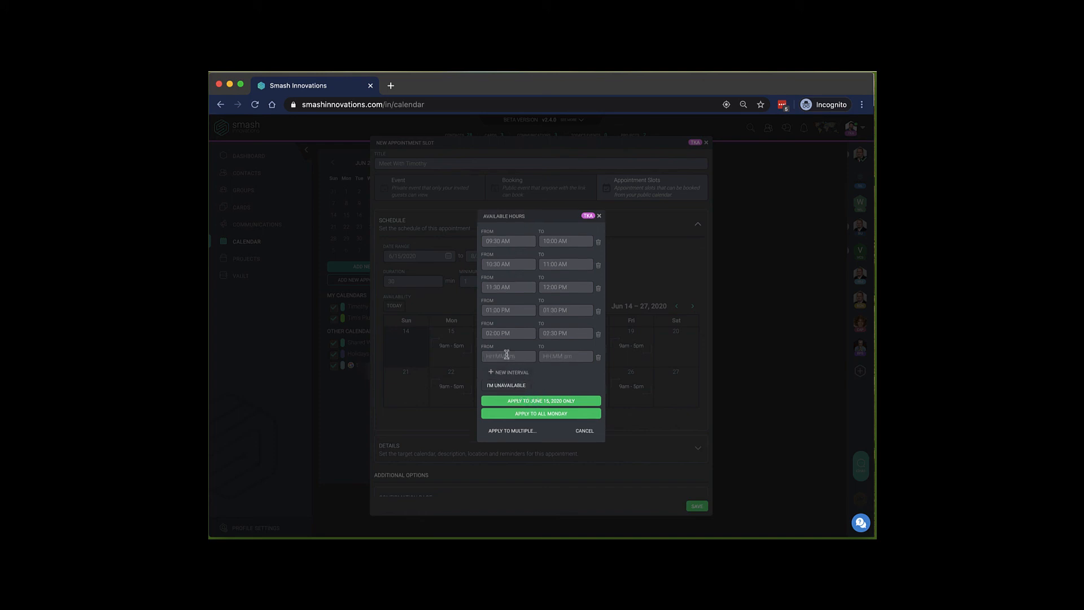
type("3:00 PM")
left_click(508, 372)
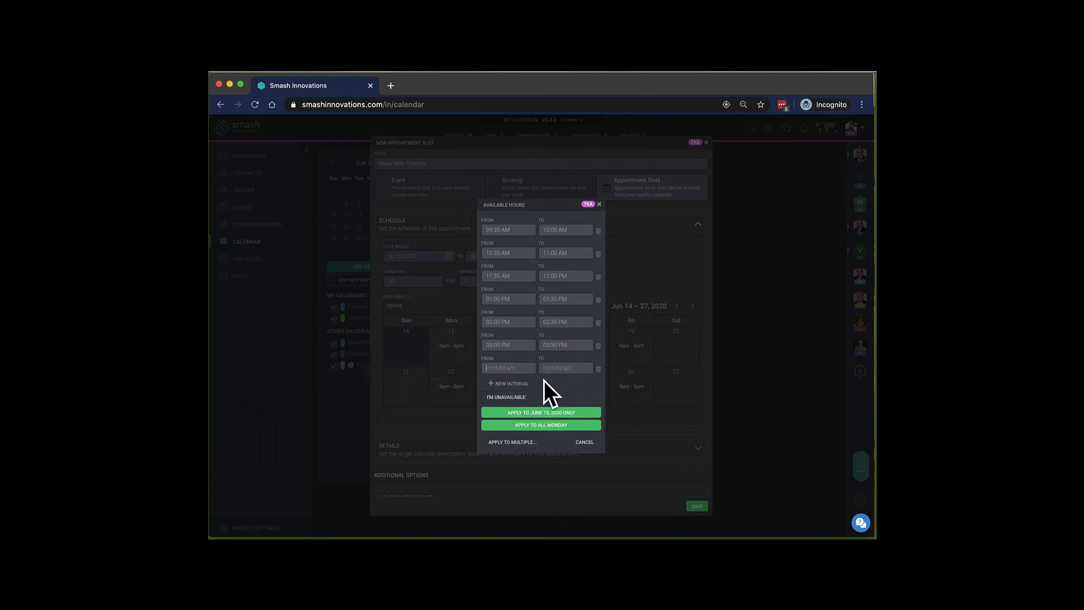
type("4:30 PM")
left_click(558, 368)
type("5:00 PM")
left_click(545, 425)
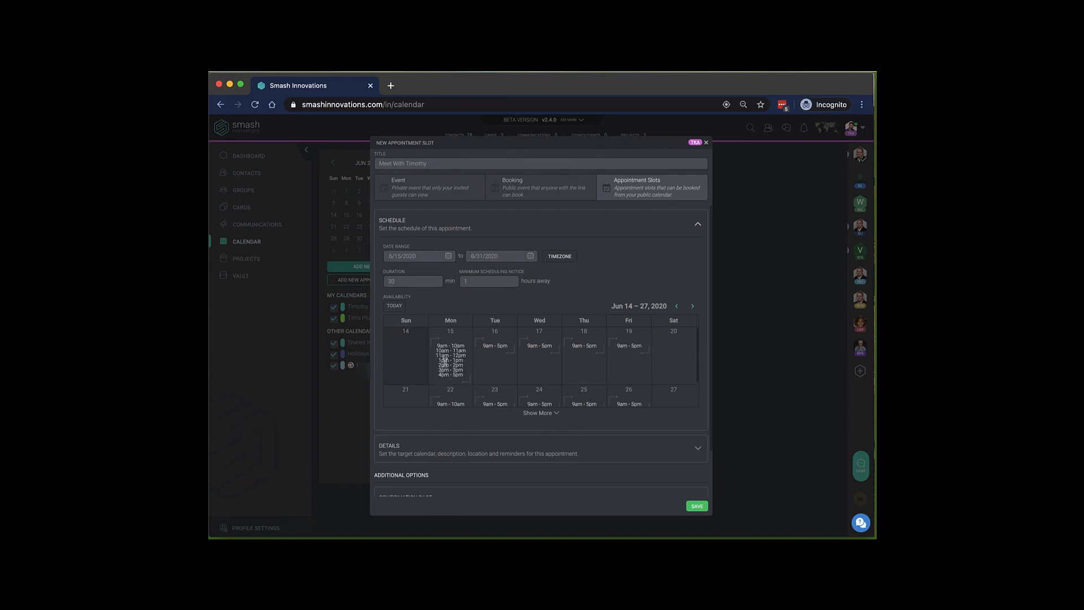
Give Tuesday a 10:00–10:30 AM interval plus one starting 1:00 PM, applied to all Tuesdays.
left_click(498, 359)
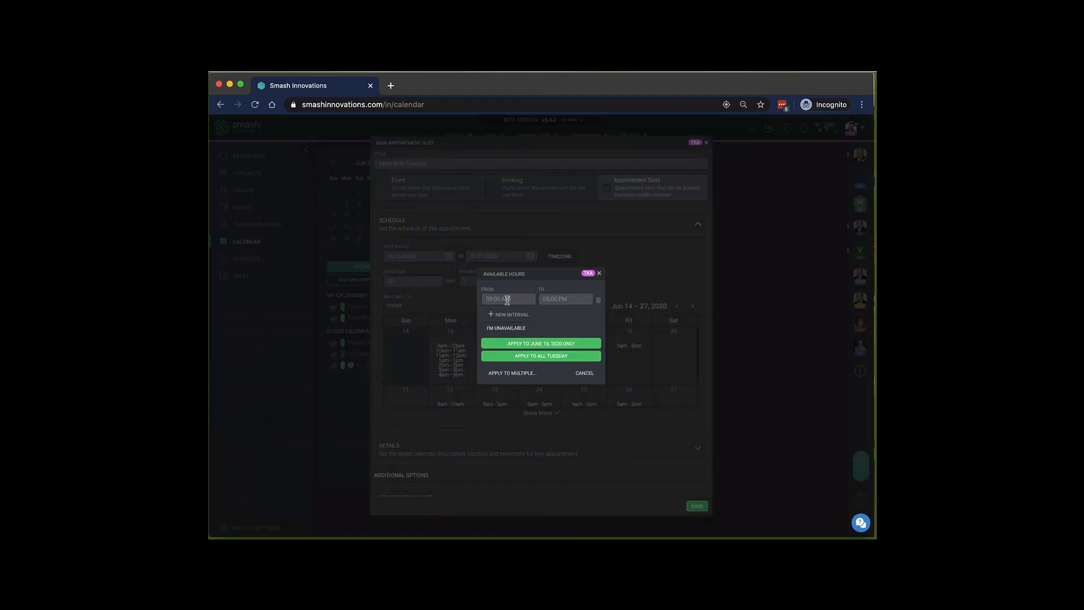
type("10")
left_click(578, 300)
left_click_drag(580, 299, 533, 299)
type("10:30")
left_click(501, 314)
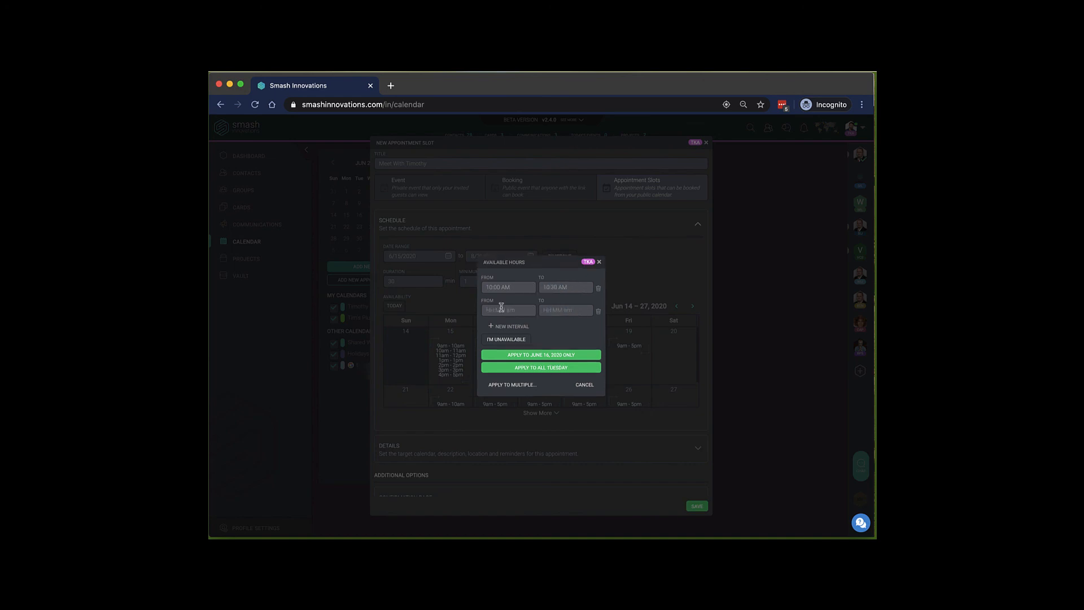
type("1:00 PM")
left_click(549, 367)
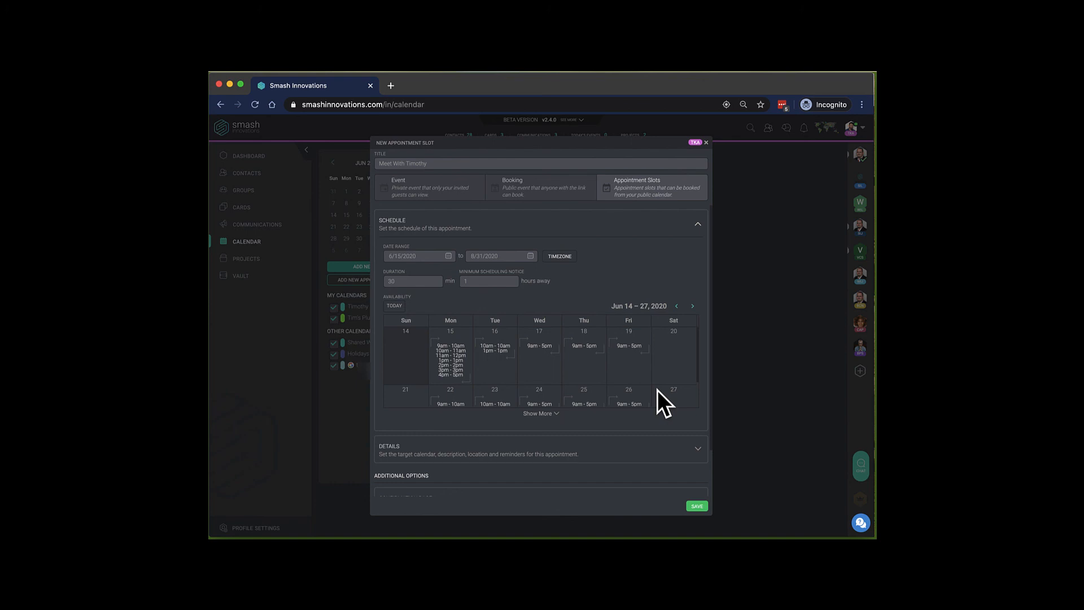
Change Wednesday's start time to 10:00 AM and apply it to all Wednesdays.
left_click(538, 347)
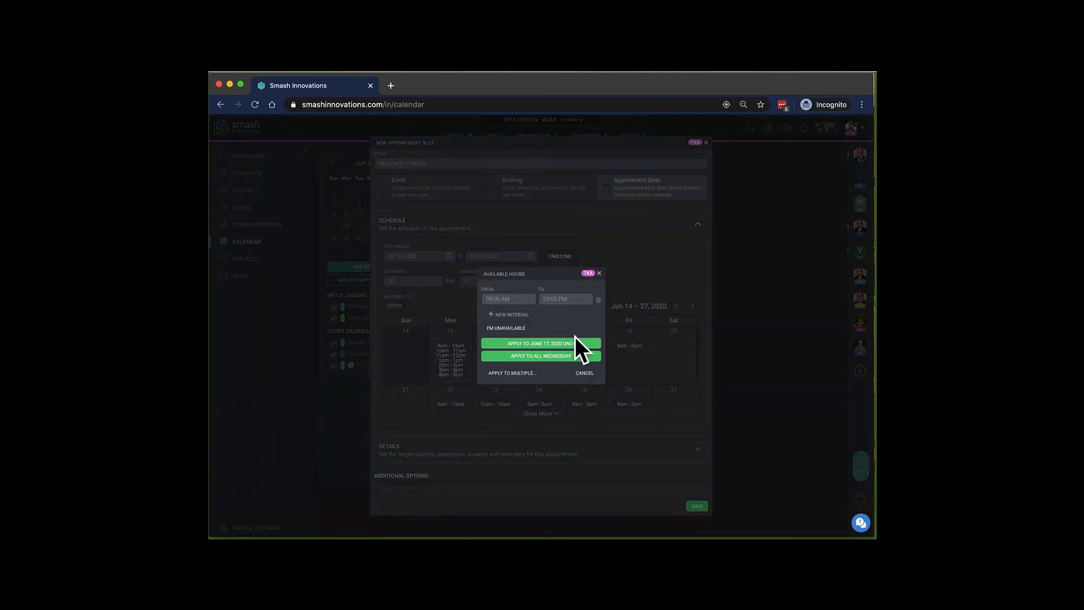
left_click(512, 299)
type("10:00 AM")
left_click(547, 355)
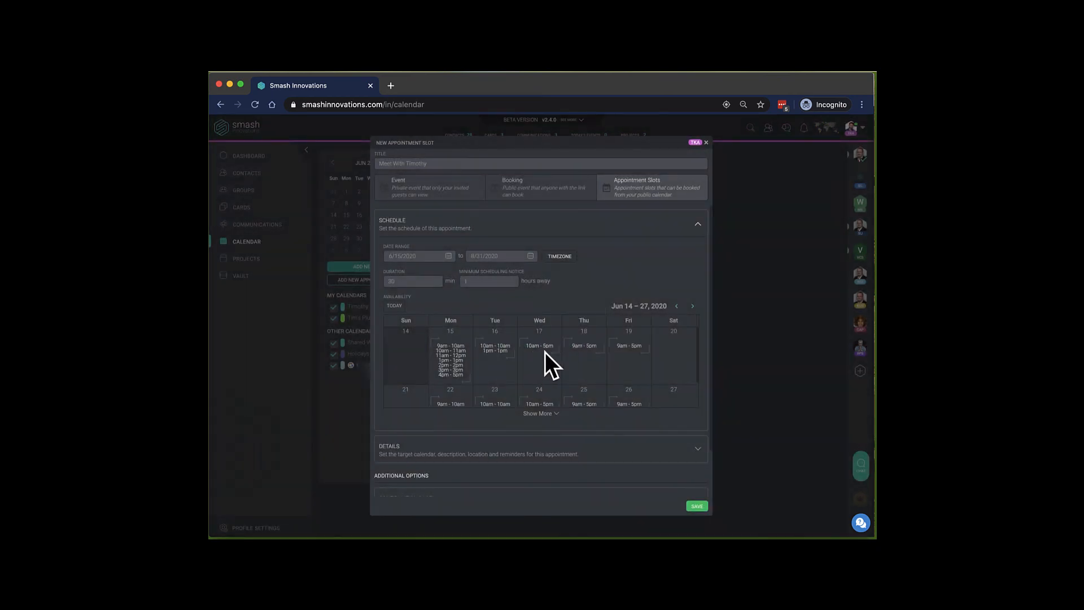
Change Thursday's start time to 12:00 PM and apply it to all Thursdays.
left_click(583, 361)
left_click(507, 298)
type("12:00 PM")
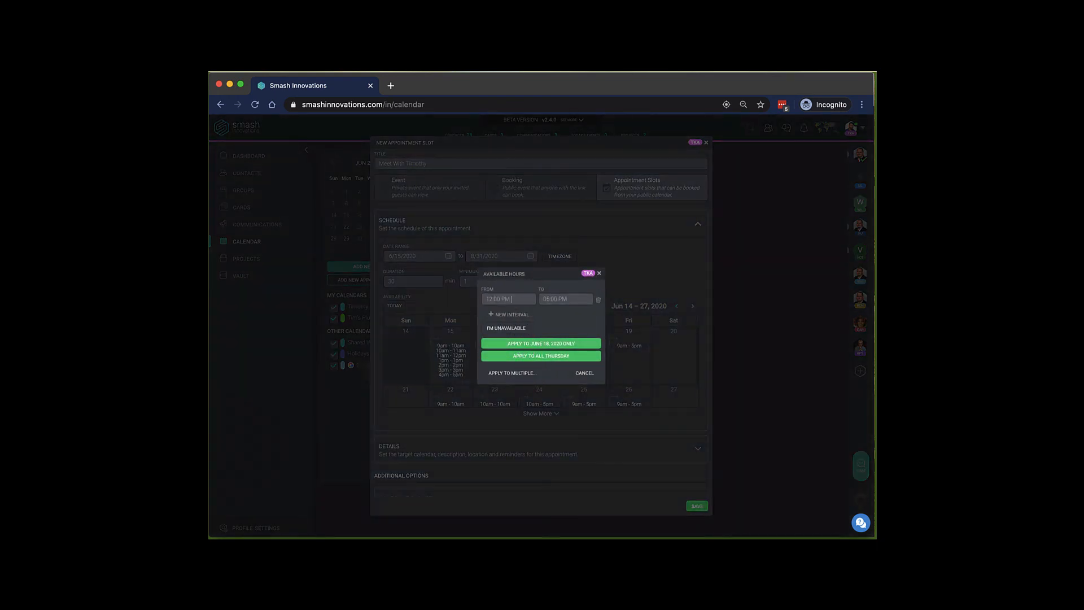
left_click(543, 356)
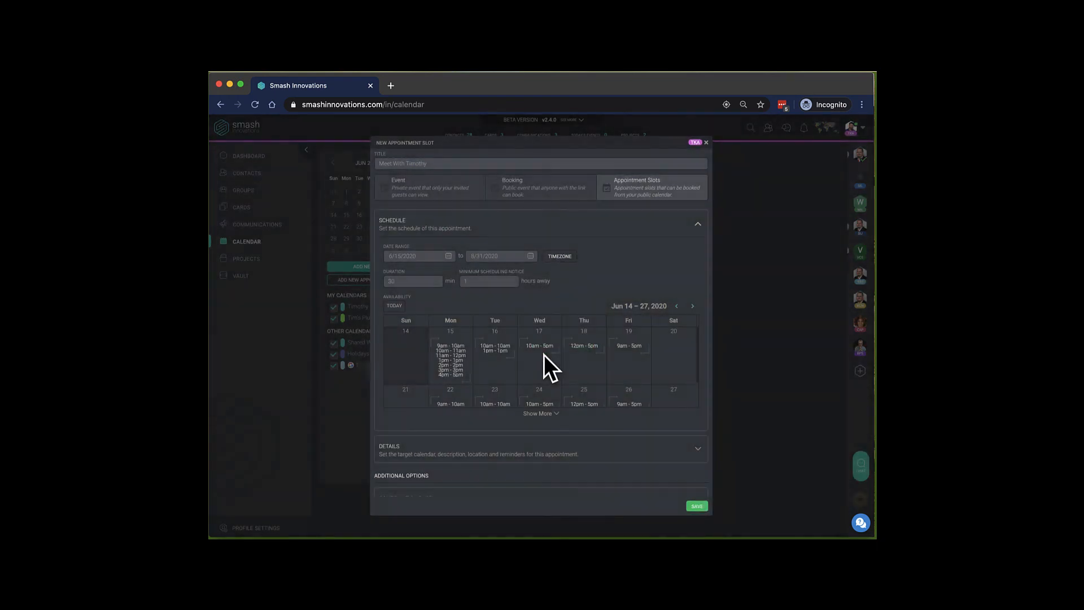
Set Friday June 19's hours to 11:00 AM–4:00 PM.
left_click(628, 355)
left_click(507, 299)
type("11")
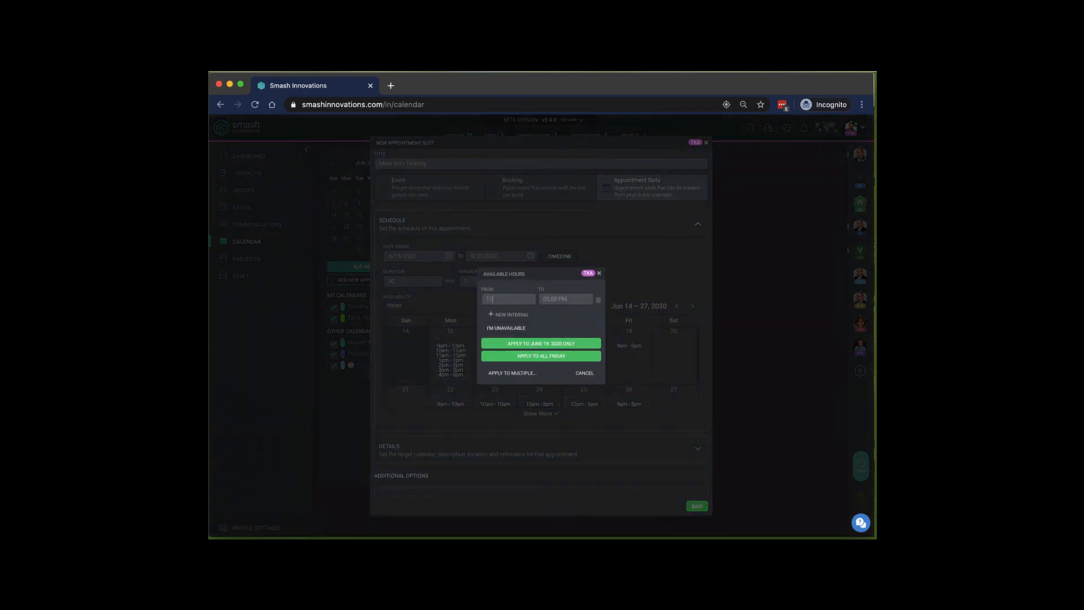
type(":00 AM")
key("Tab")
type("4:00 PM")
Apply the 11 AM–4 PM hours to all Fridays and expand the slot's Details section.
left_click(552, 356)
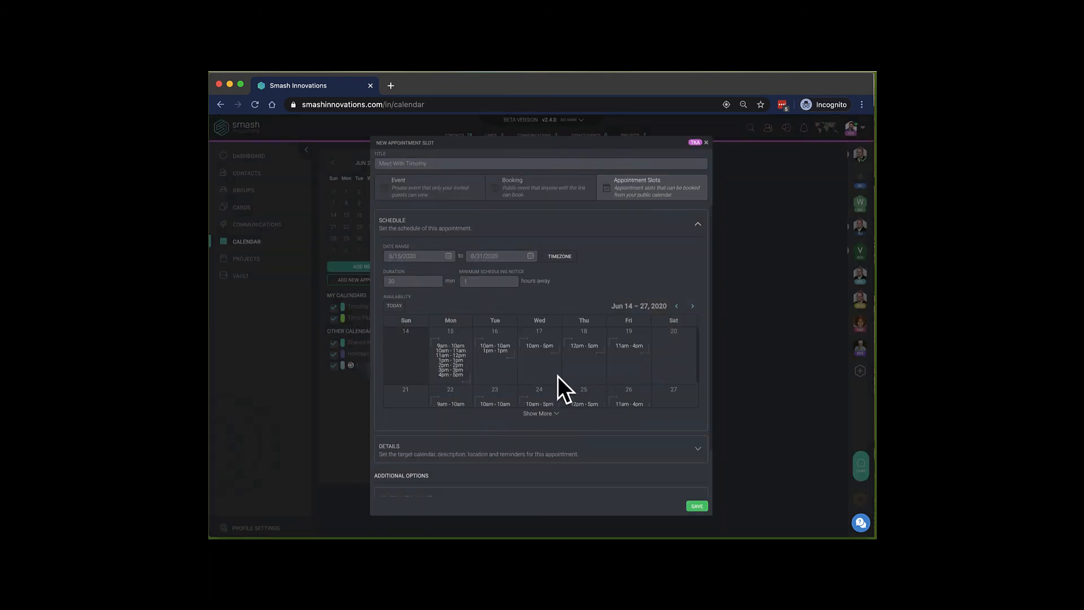
scroll(595, 385, "down", 2)
left_click(591, 451)
scroll(590, 455, "down", 3)
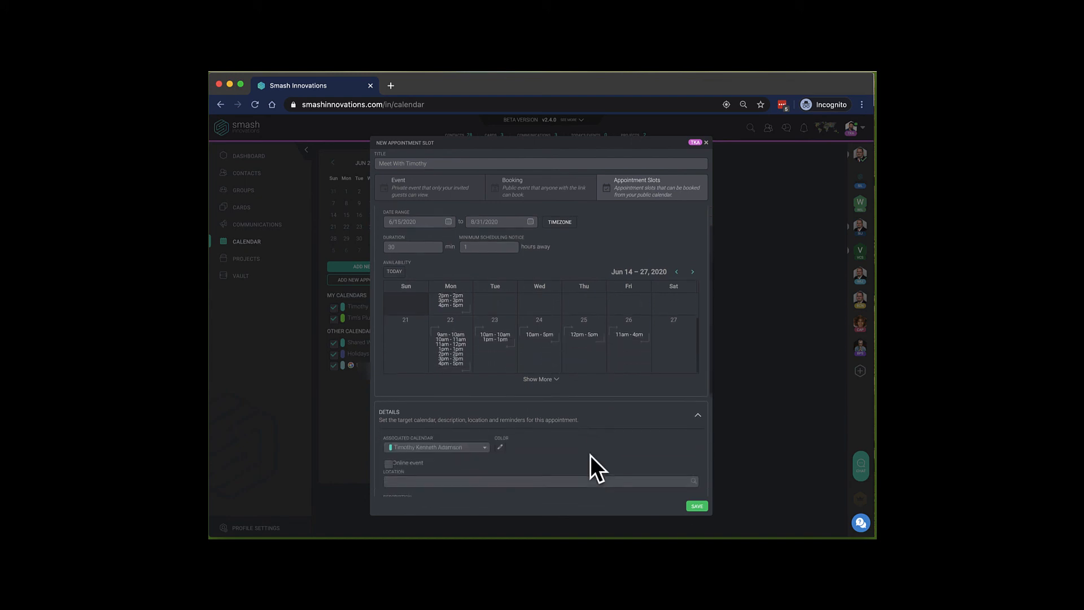
scroll(590, 455, "down", 2)
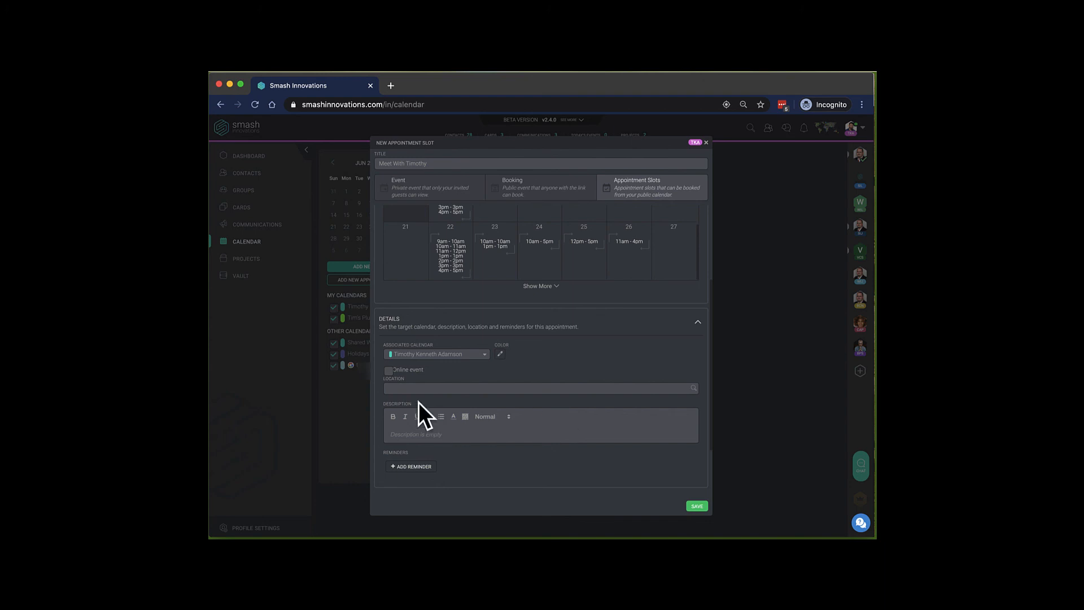
left_click(389, 370)
left_click(386, 388)
type("www.MeetWithTim.com")
Set the slot's colour to the brightest green.
left_click(499, 353)
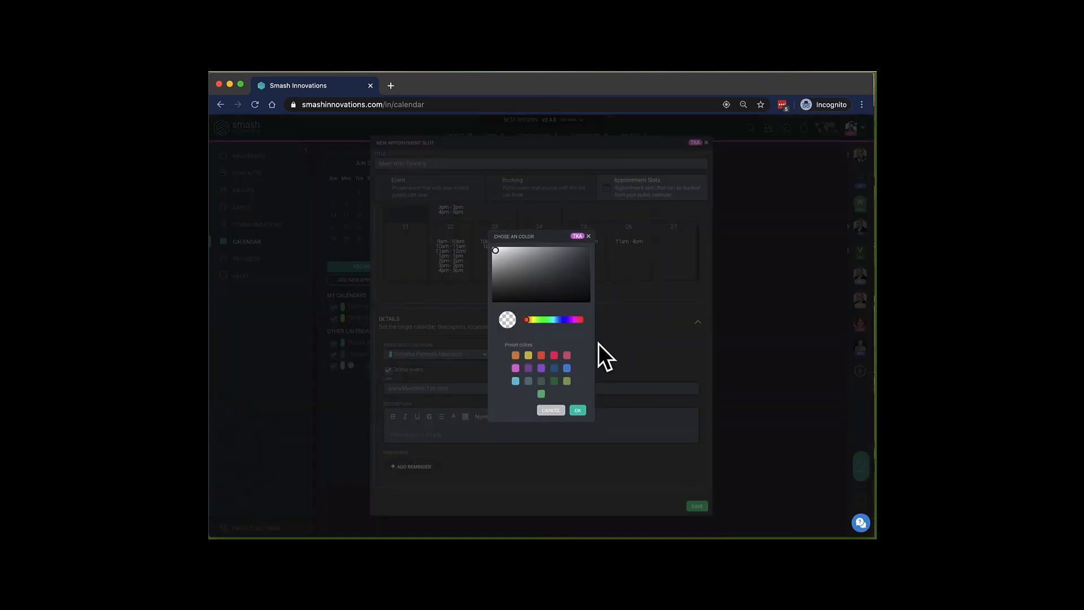
left_click(542, 319)
left_click(587, 251)
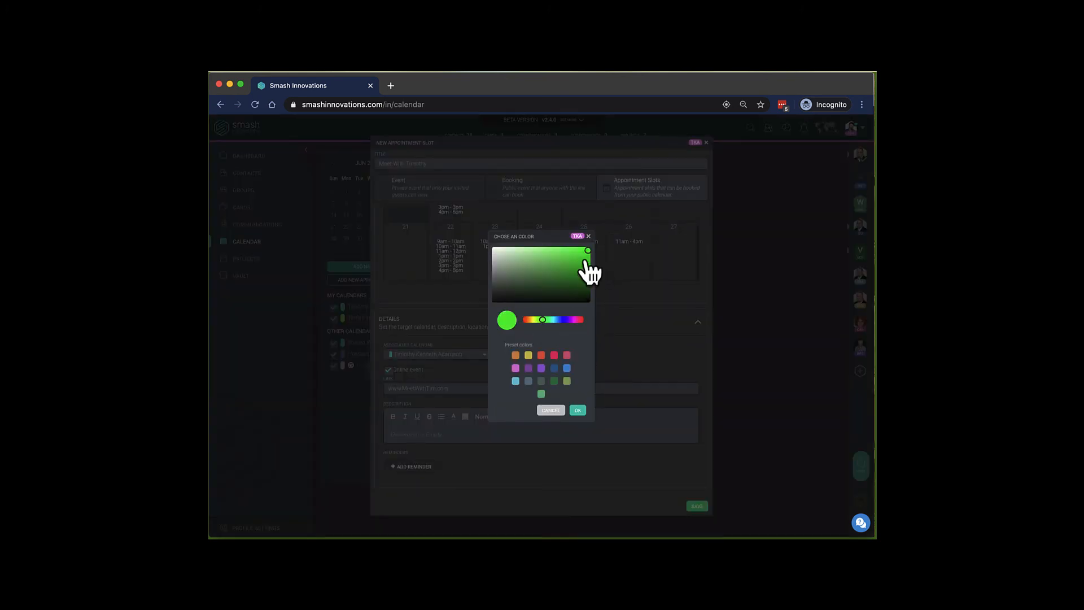
left_click(578, 410)
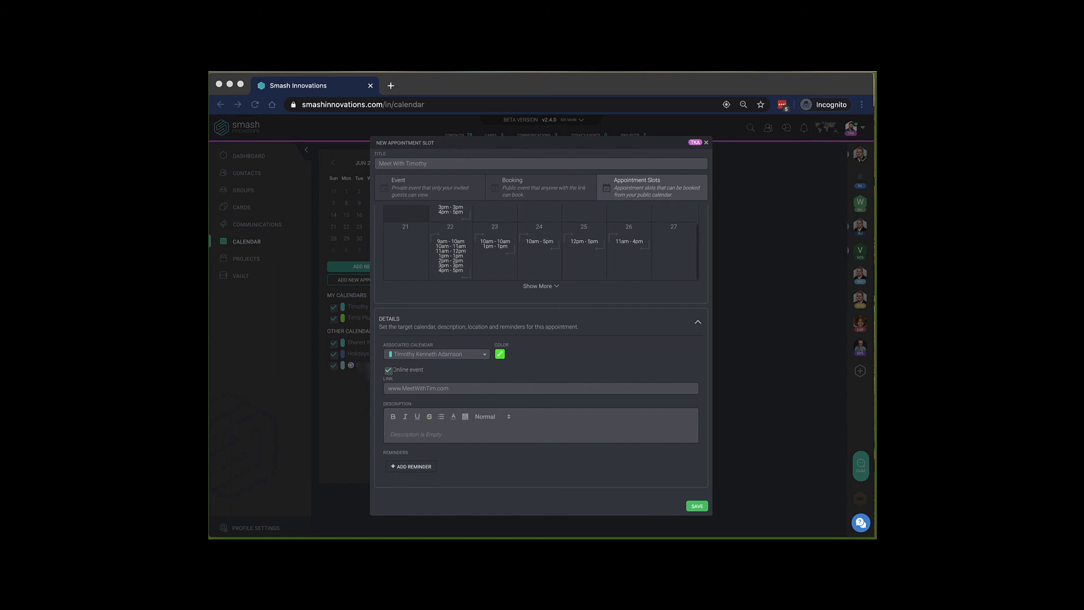
Paste the meeting invitation into Description and add 30-minute and 5-minute reminders.
key("super+v")
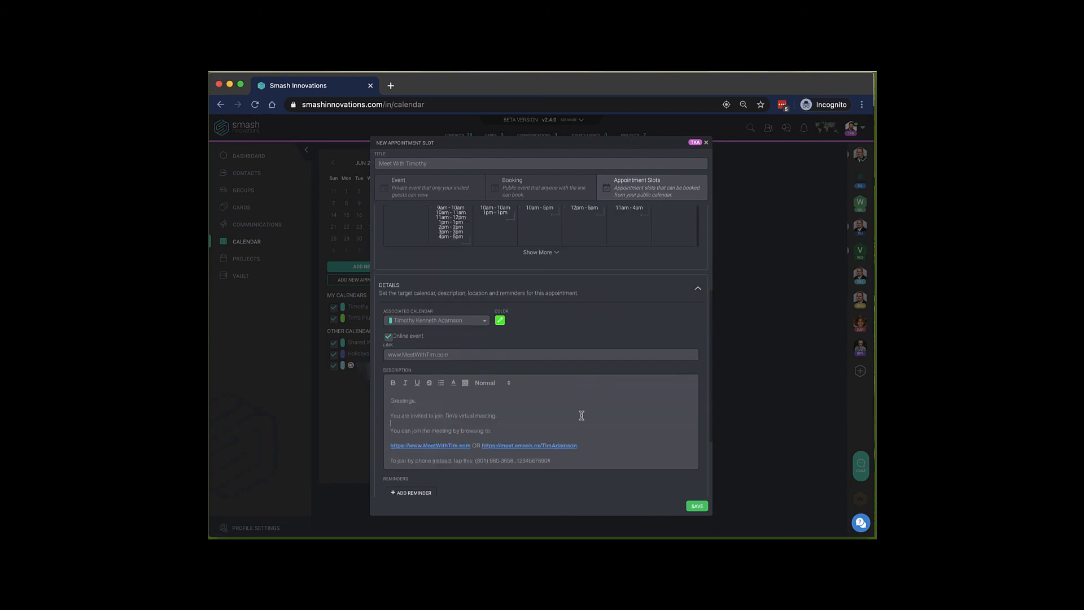
scroll(626, 433, "down", 1)
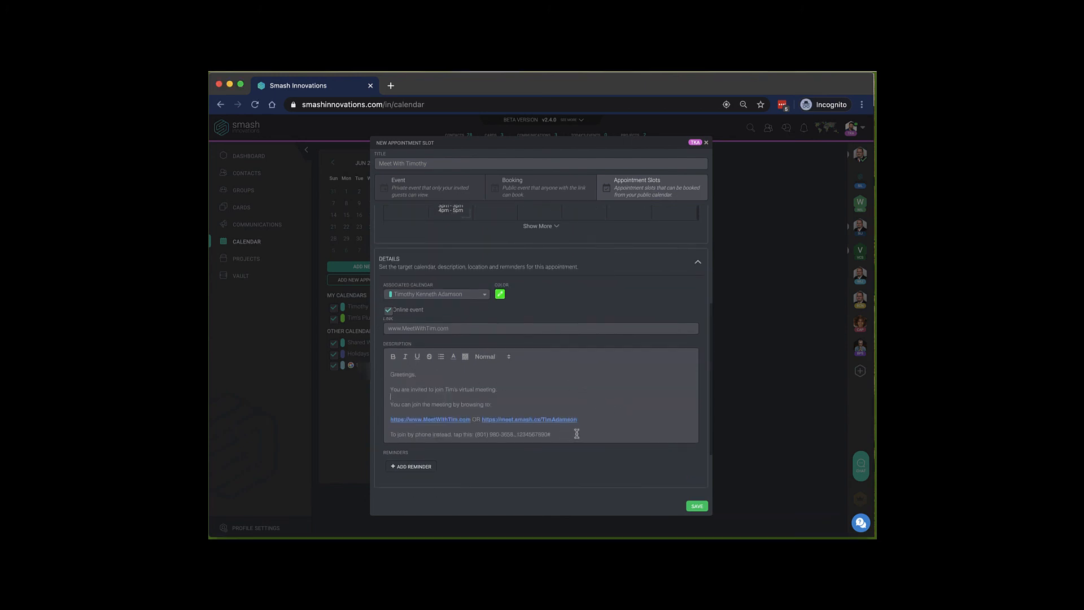
left_click(411, 466)
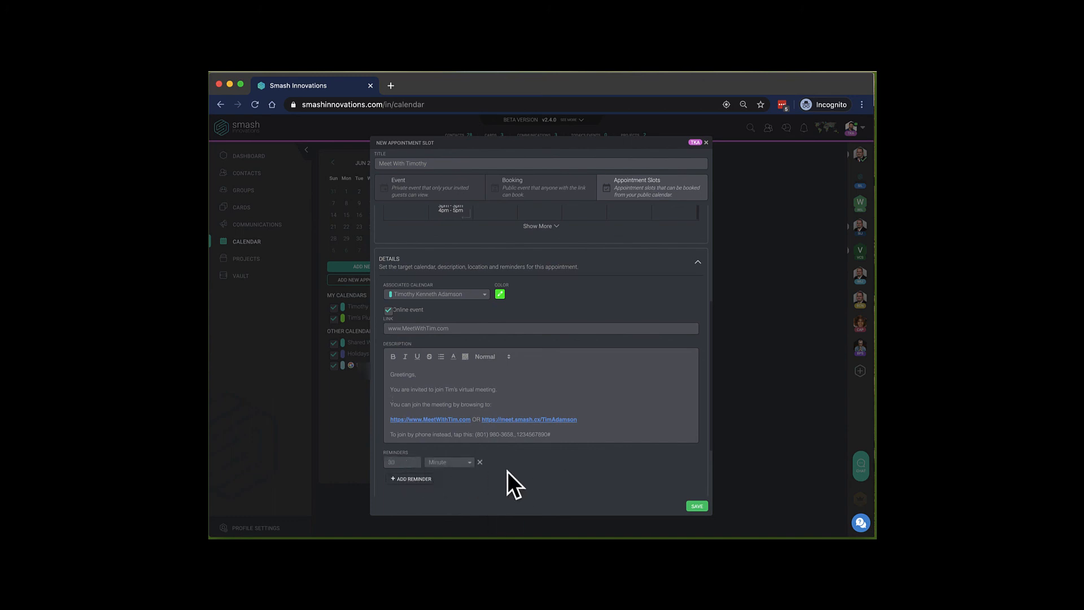
left_click(420, 479)
left_click_drag(399, 478, 385, 479)
type("5")
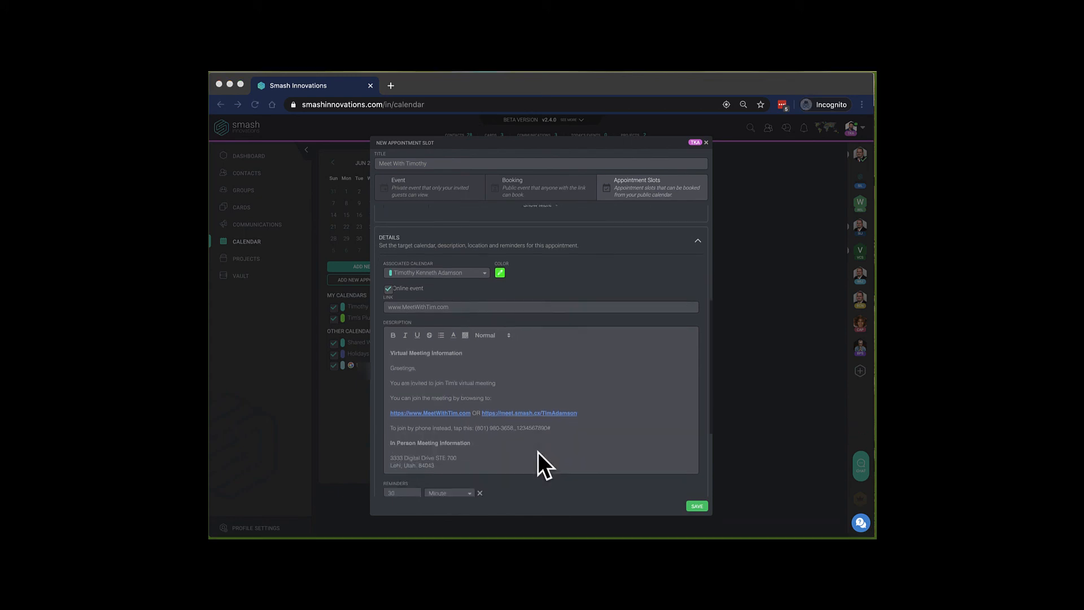
Paste a phone number below the address in the description and save the Meet With Timothy slot.
scroll(537, 451, "down", 1)
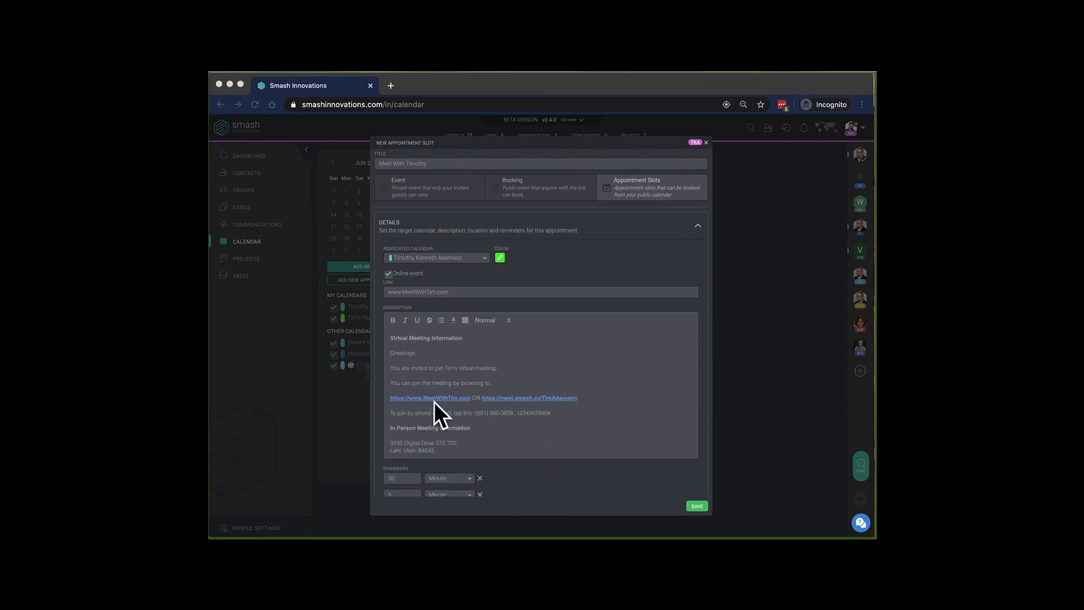
scroll(596, 408, "down", 2)
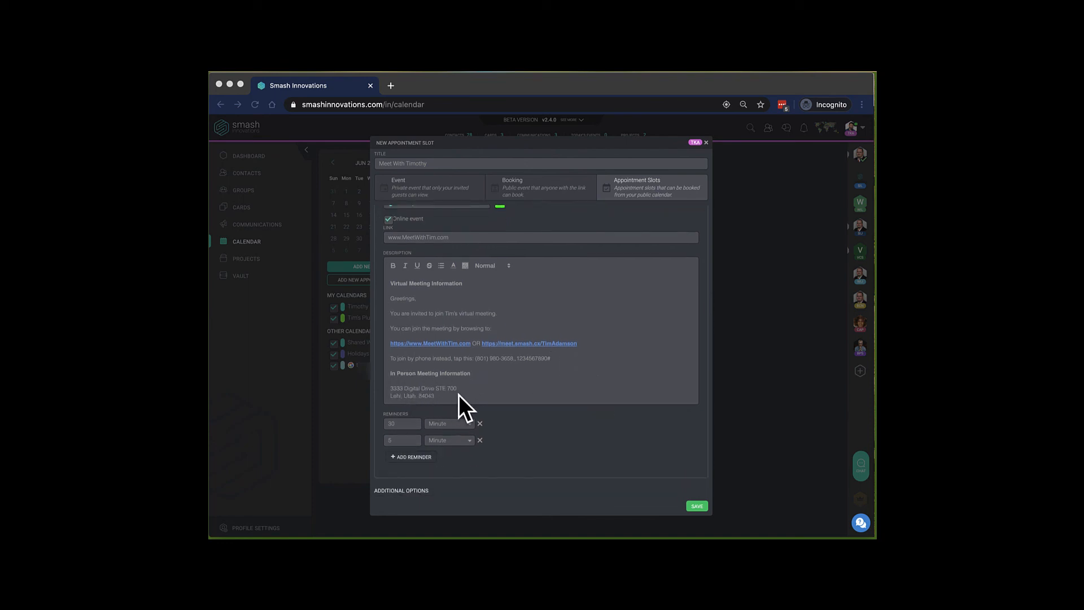
left_click(443, 398)
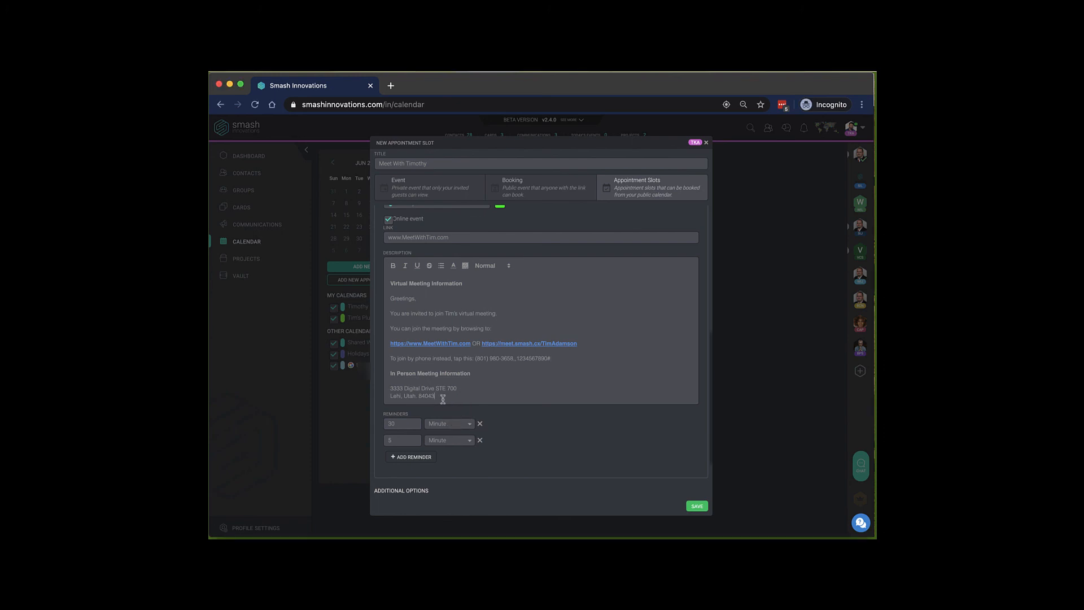
key("ctrl+v")
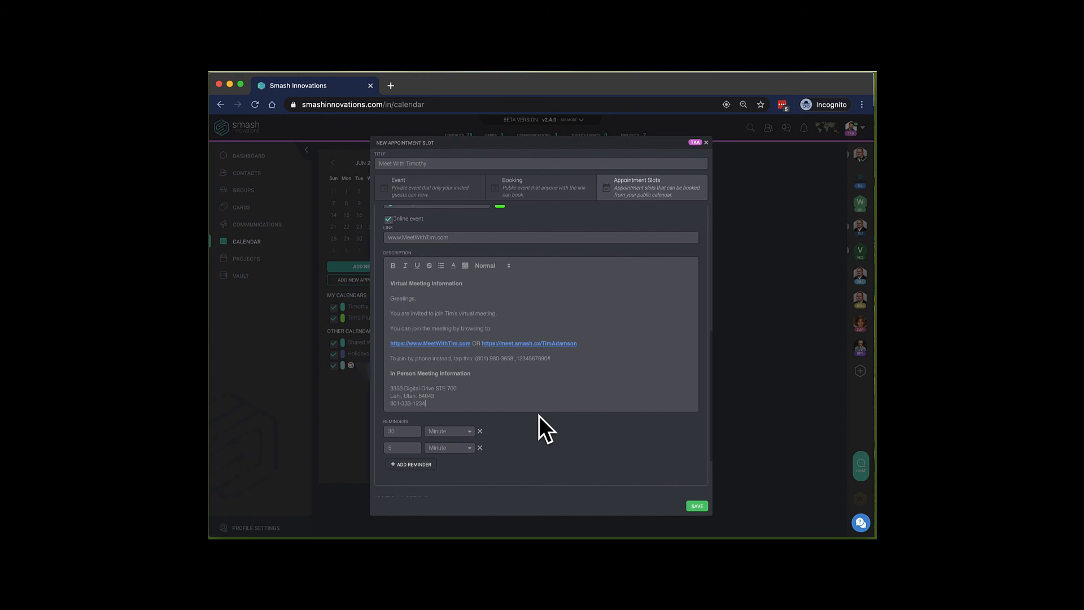
left_click(697, 505)
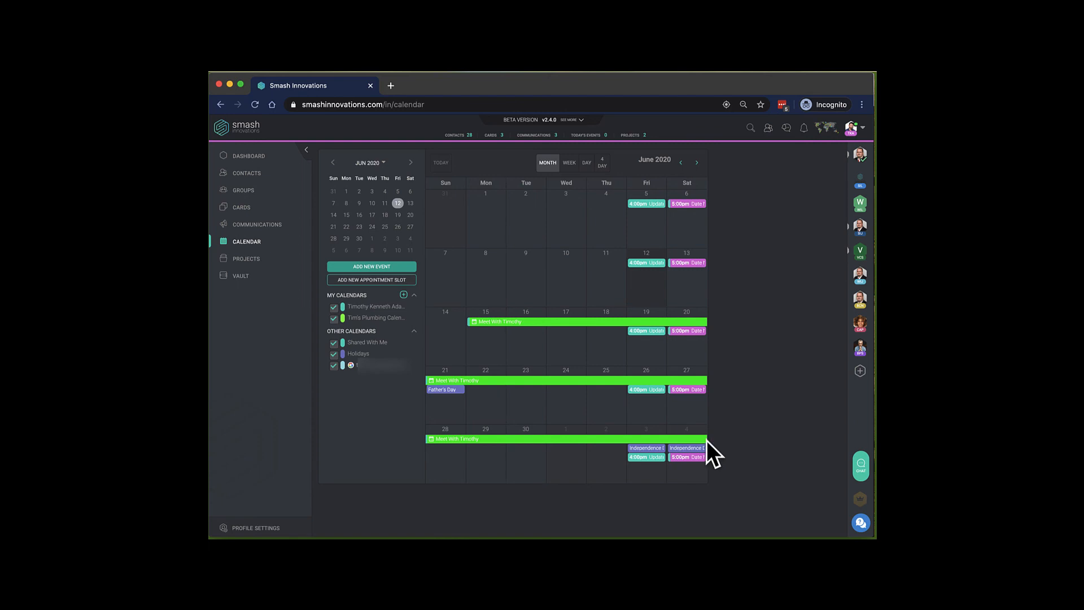
Open the Meet With Timothy slot's public booking page in a new tab and select its URL.
left_click(567, 321)
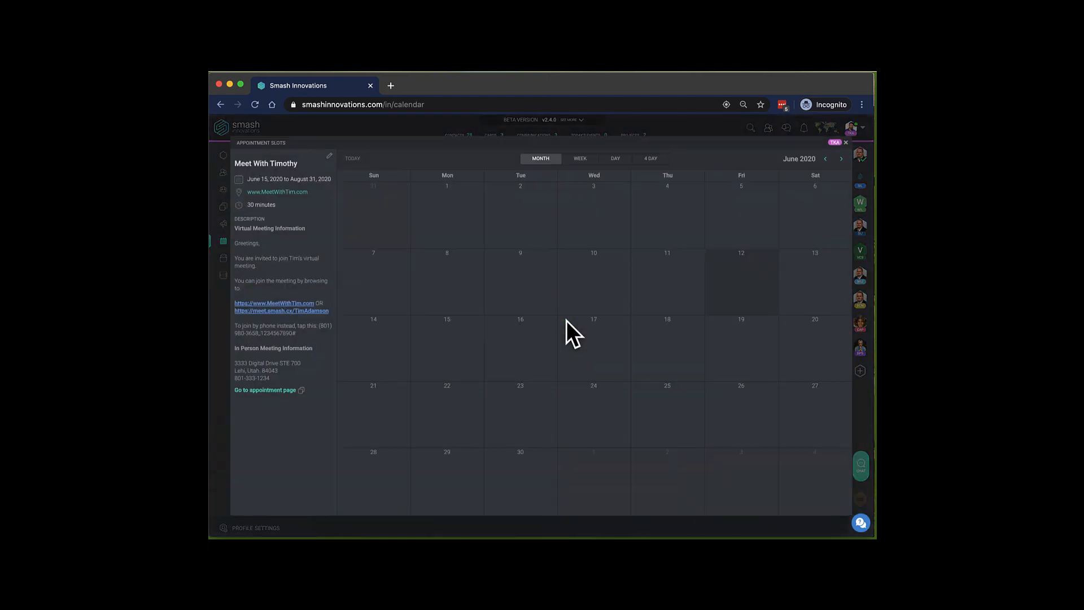
left_click(261, 393)
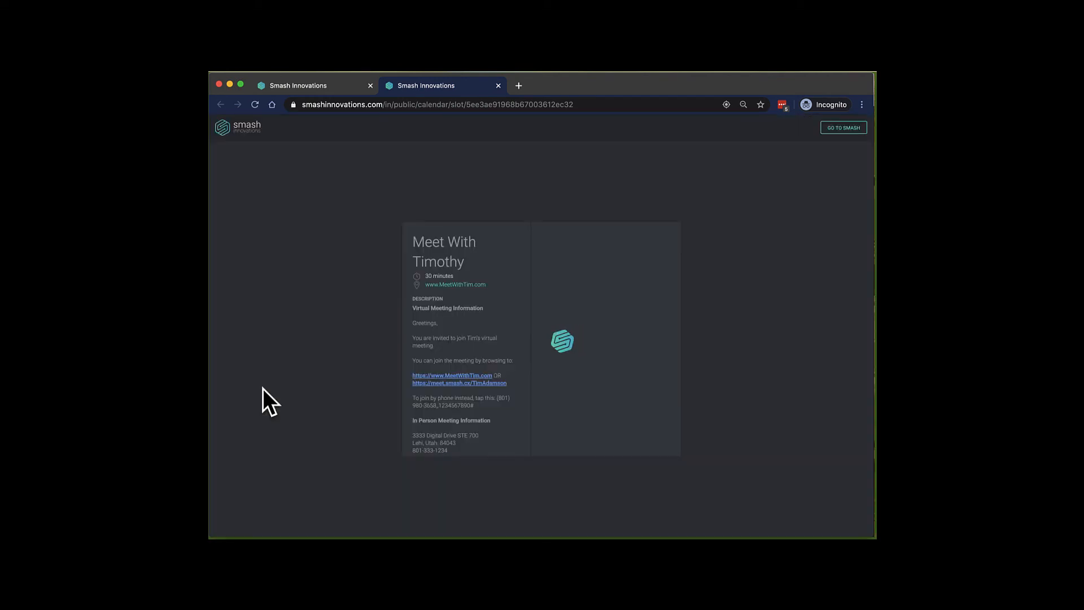
left_click(587, 105)
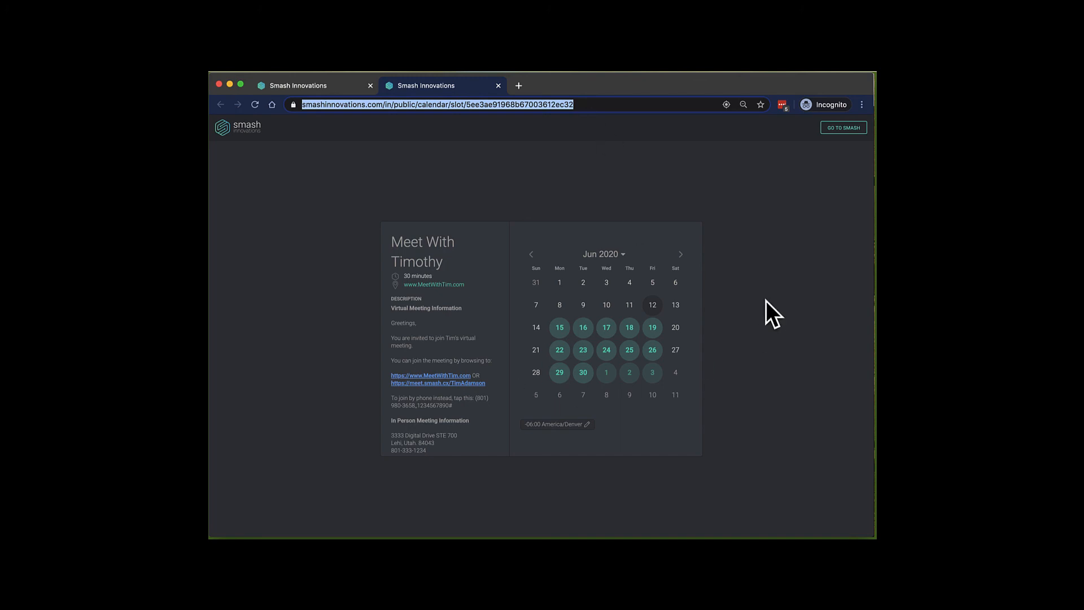
Book Wednesday 17 June at 1:30 pm with a phone number and comment 'Very intersrted in learning more about Smash'.
left_click(606, 327)
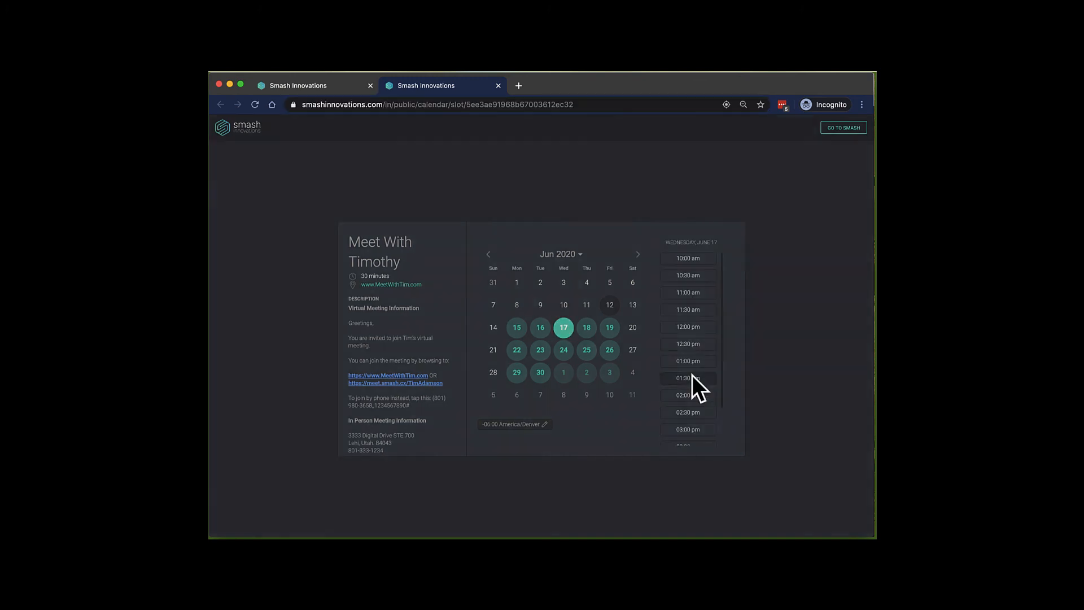
left_click(690, 377)
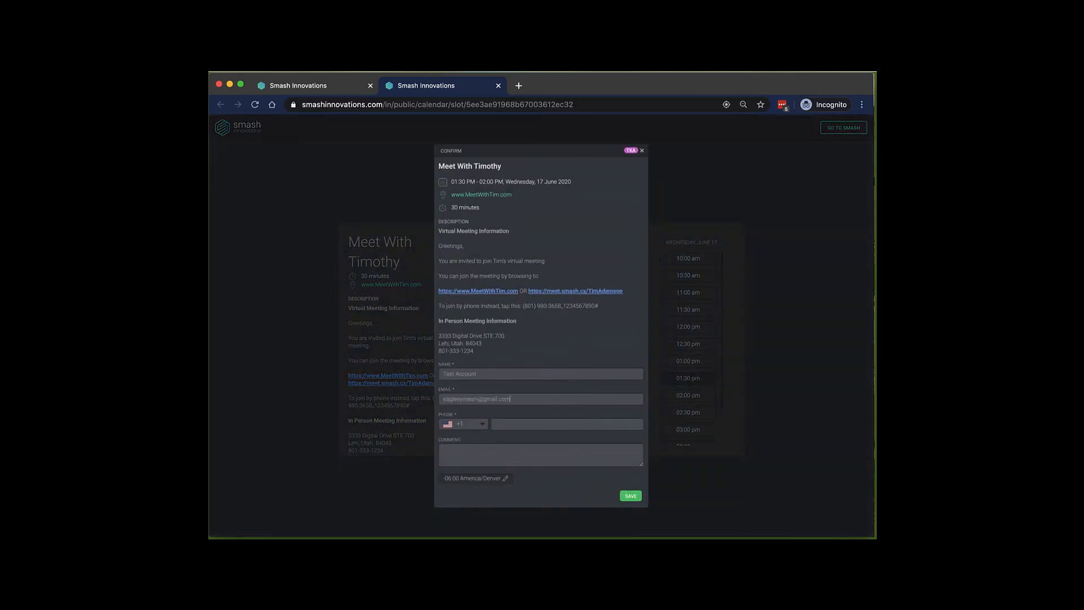
left_click(522, 426)
left_click(462, 446)
type("Very intersrted in learning more about Smash")
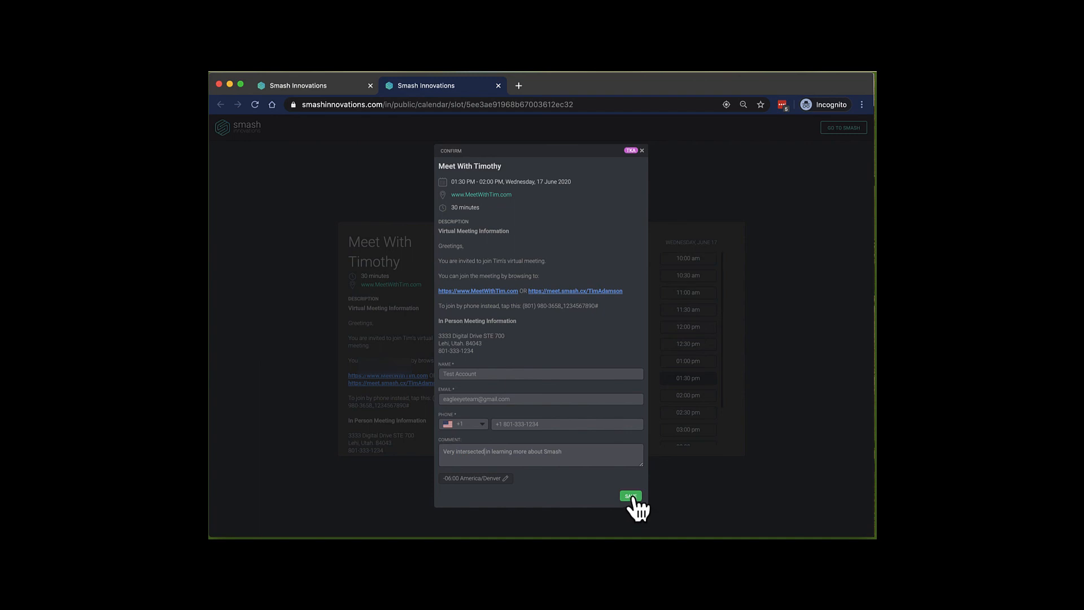
left_click(631, 496)
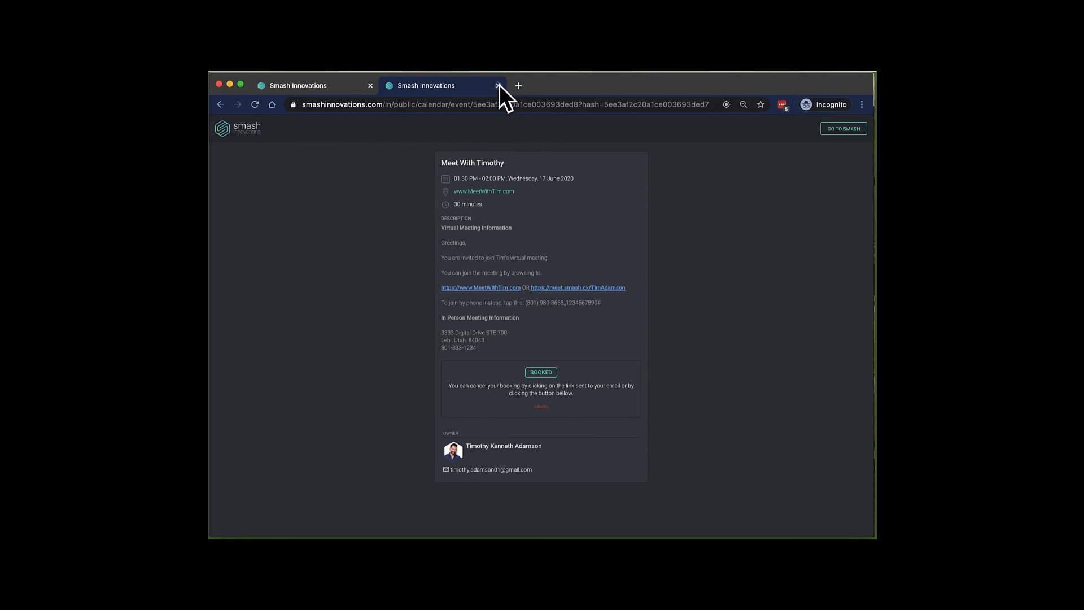
Switch back to the owner's calendar tab and close the Appointment Slots panel.
left_click(314, 83)
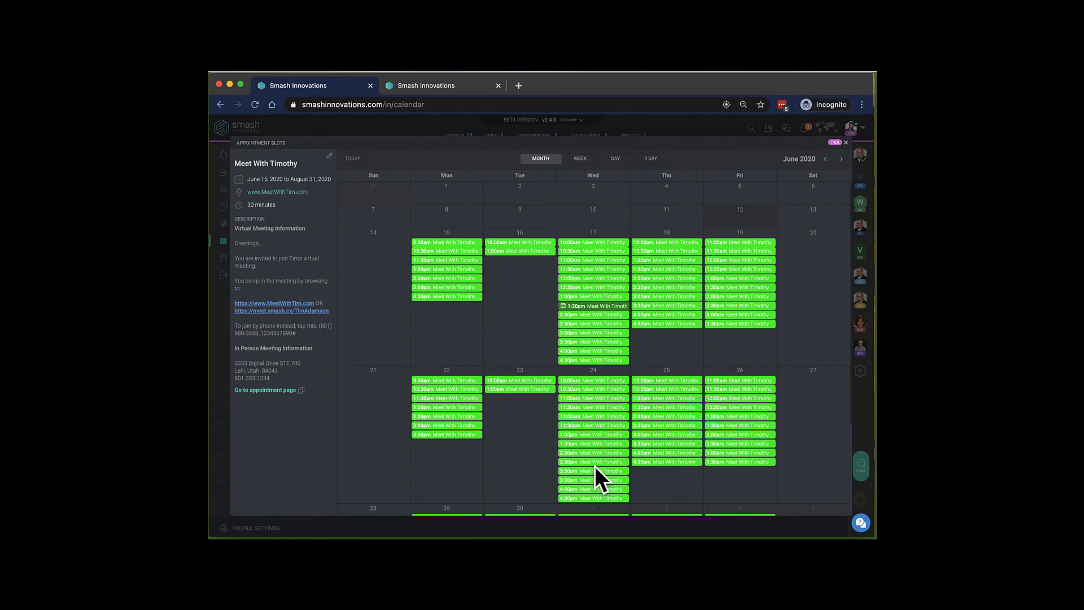
left_click(845, 143)
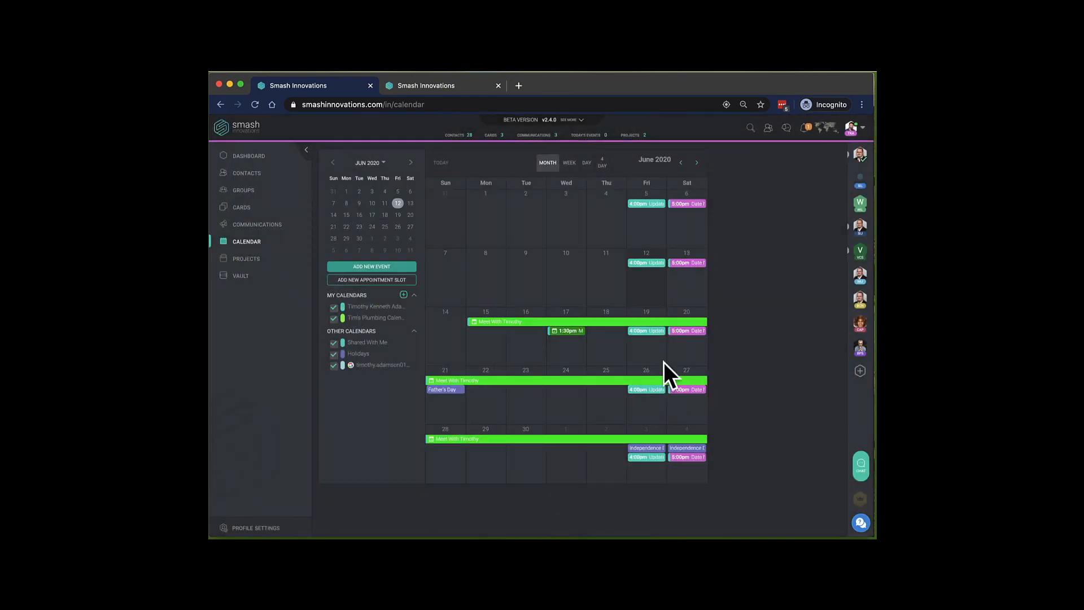